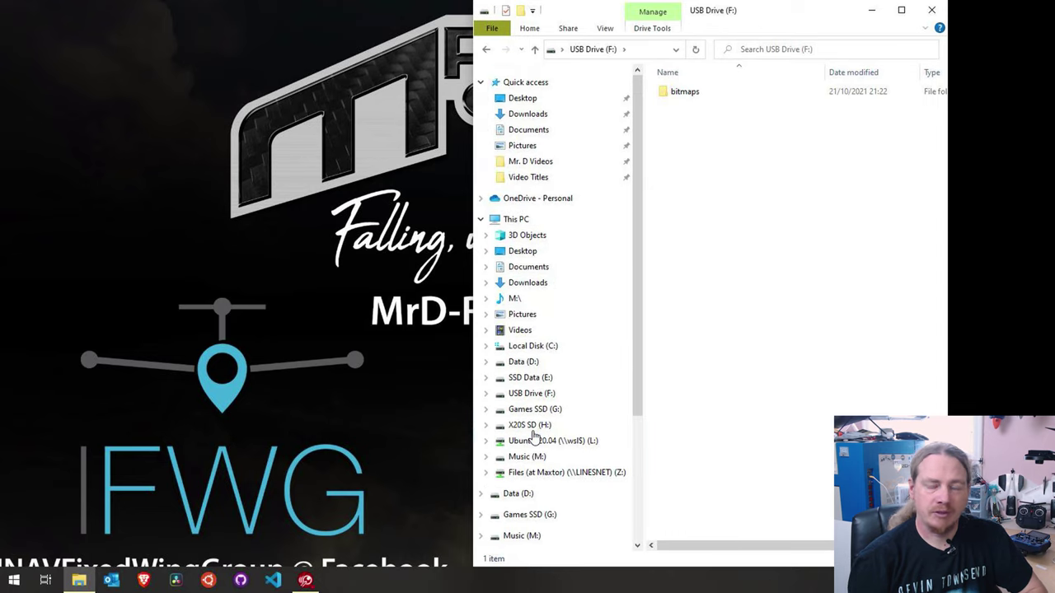
# - Open the X20S SD (H:) drive to view the radio's SD card contents
pyautogui.scroll(-1, 557, 377)
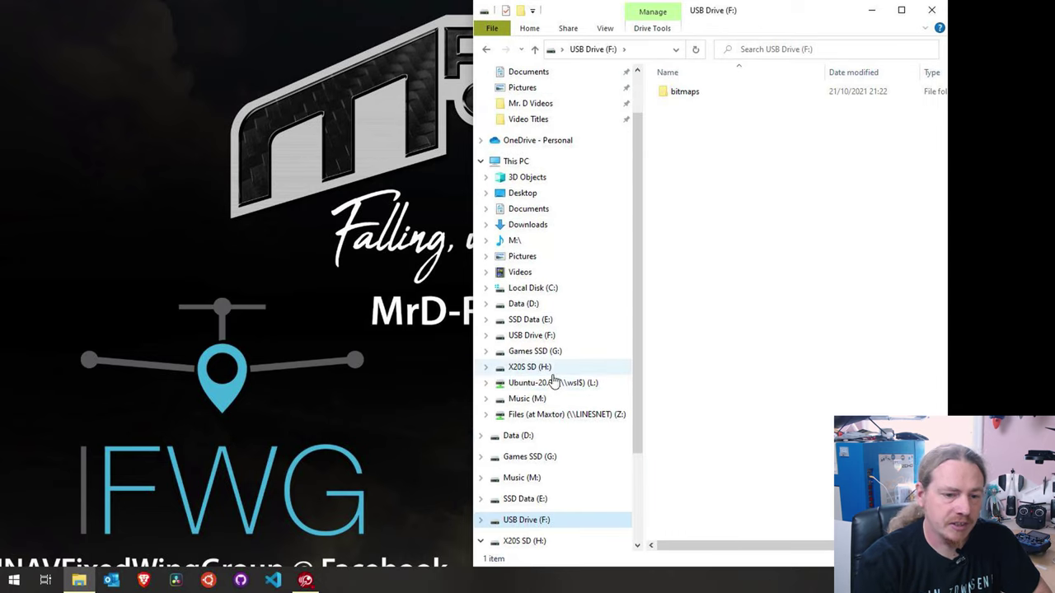
pyautogui.scroll(-2, 534, 528)
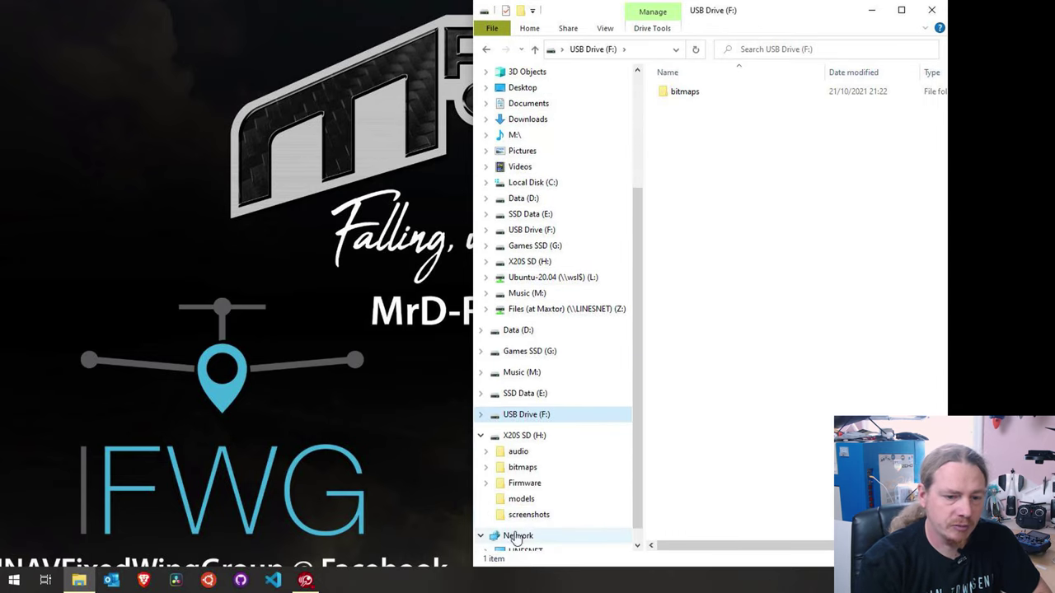
pyautogui.click(511, 436)
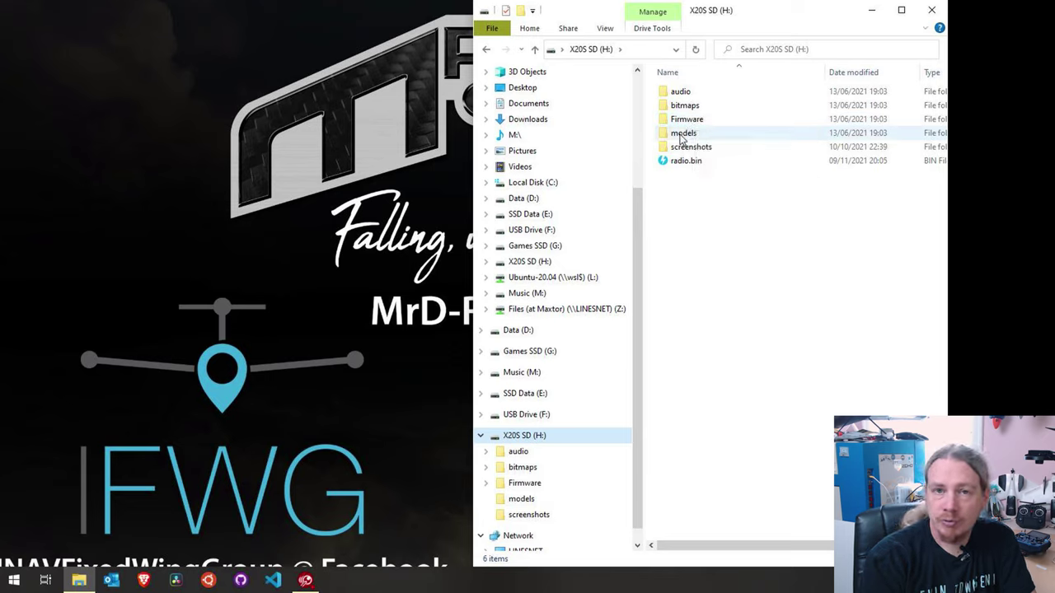
pyautogui.moveTo(680, 139)
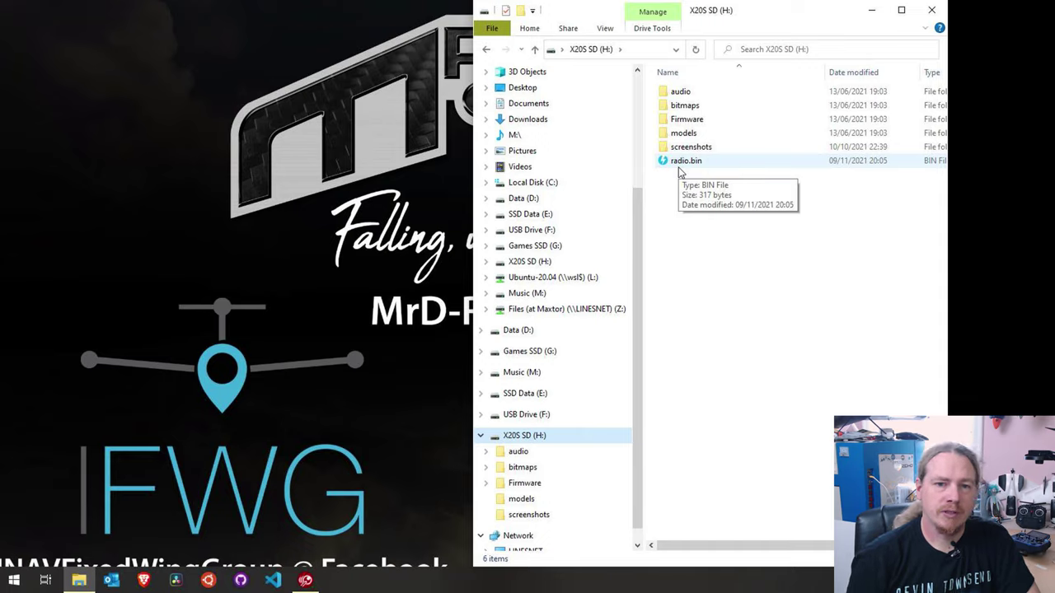
# - Create a new folder on the desktop named "ETHOS Generic SD Card"
pyautogui.rightClick(41, 29)
pyautogui.moveTo(78, 165)
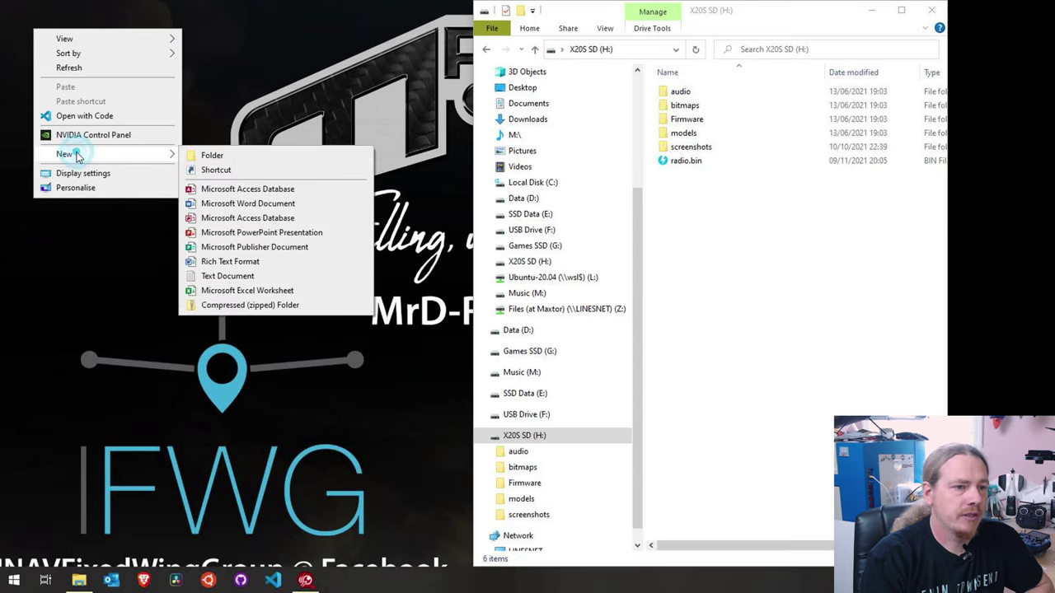
pyautogui.click(197, 151)
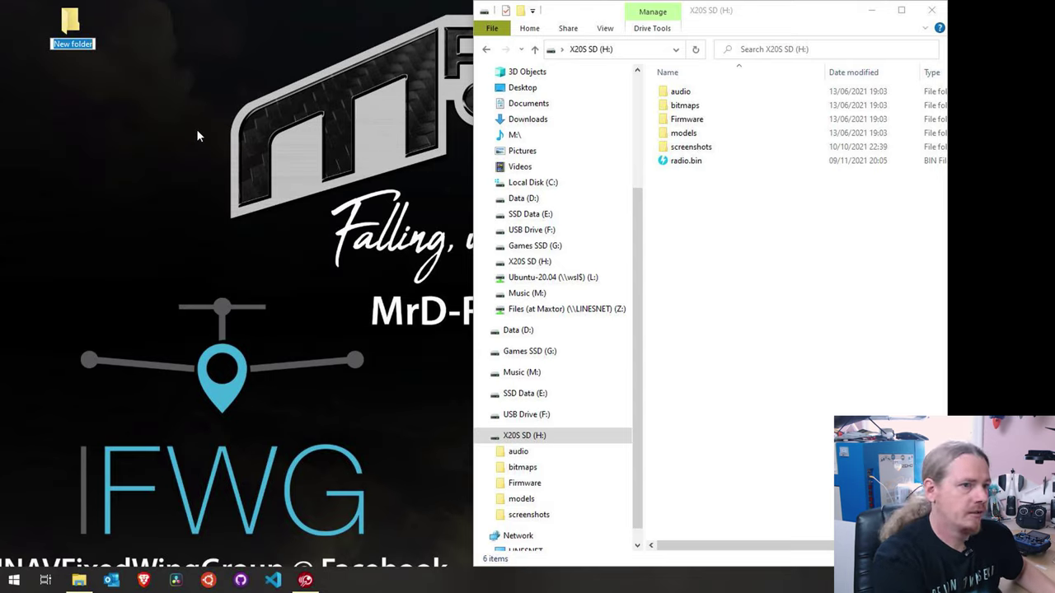
pyautogui.write('ETHOS Generic SD Card')
pyautogui.press('Return')
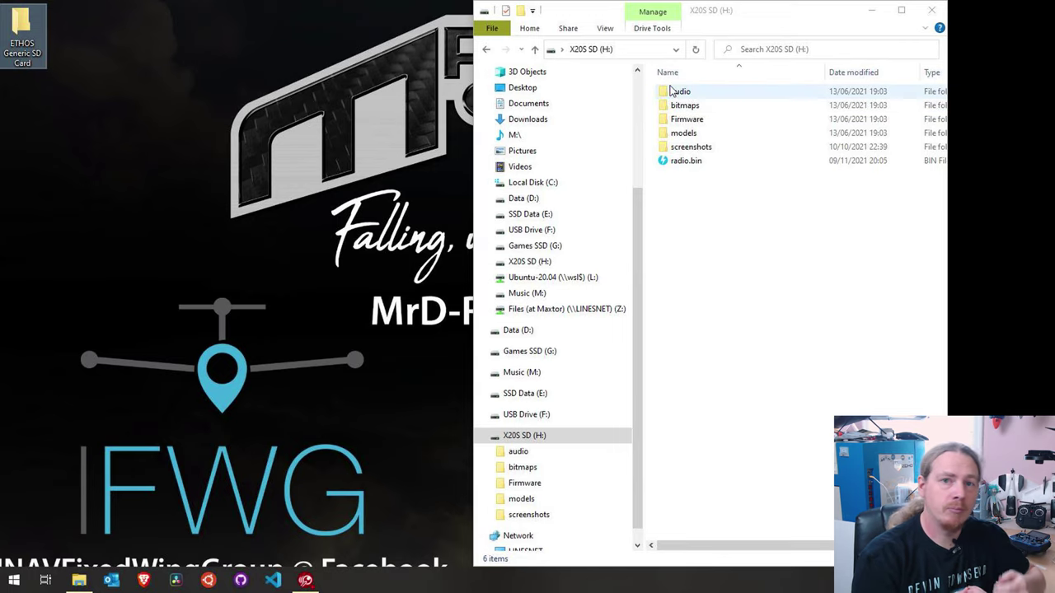
# - Open the ETHOS Generic SD Card folder beside the SD card window and create an "audio" subfolder in it
pyautogui.doubleClick(23, 37)
pyautogui.moveTo(321, 18); pyautogui.dragTo(0, 149)
pyautogui.rightClick(235, 156)
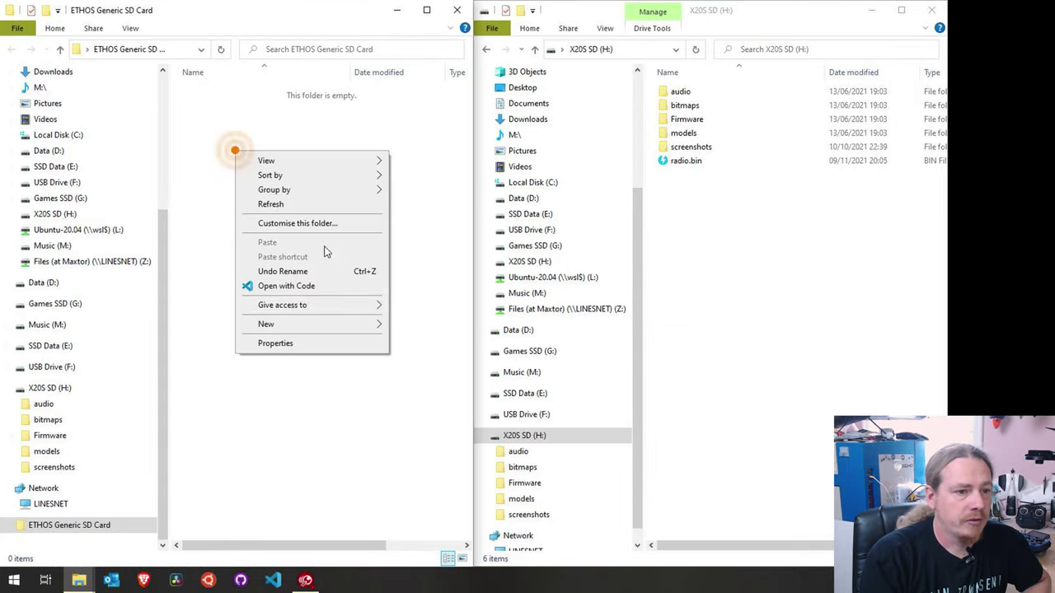
pyautogui.moveTo(325, 329)
pyautogui.click(416, 323)
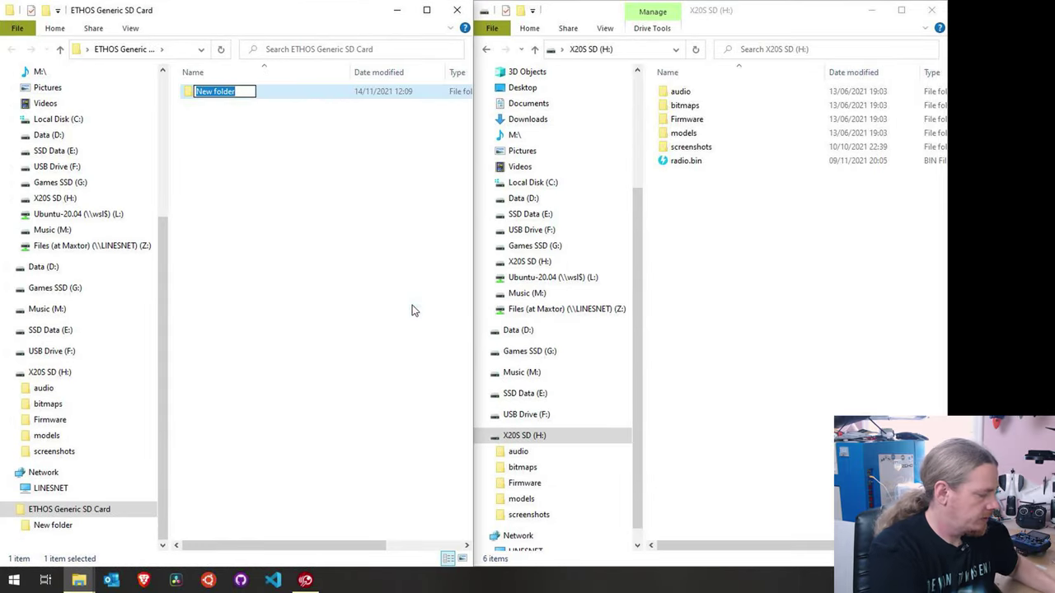
pyautogui.write('audio')
pyautogui.press('Return')
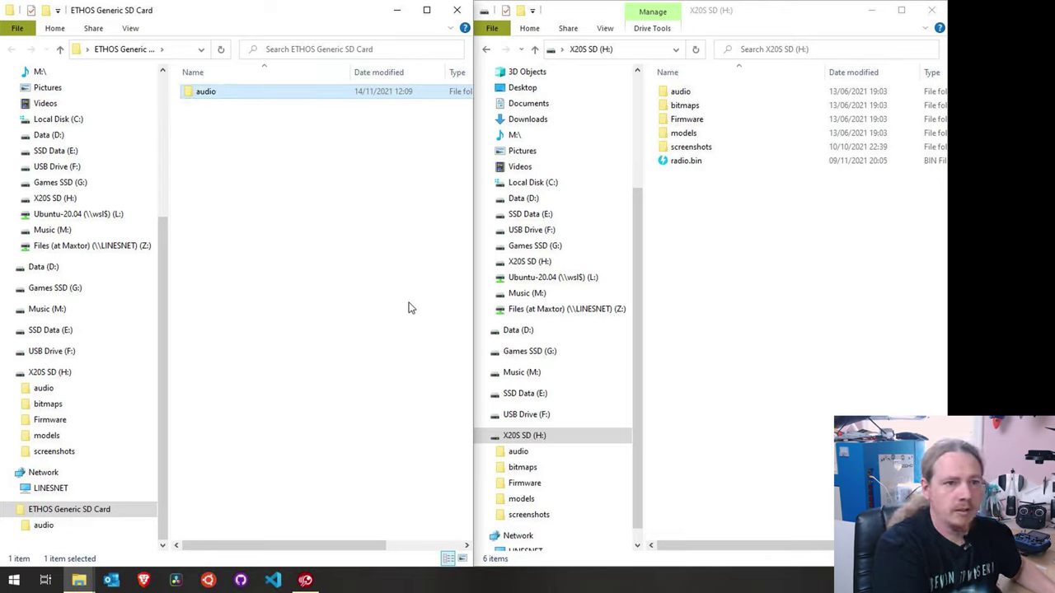
# - Create a "bitmaps" subfolder in the ETHOS Generic SD Card folder
pyautogui.rightClick(207, 177)
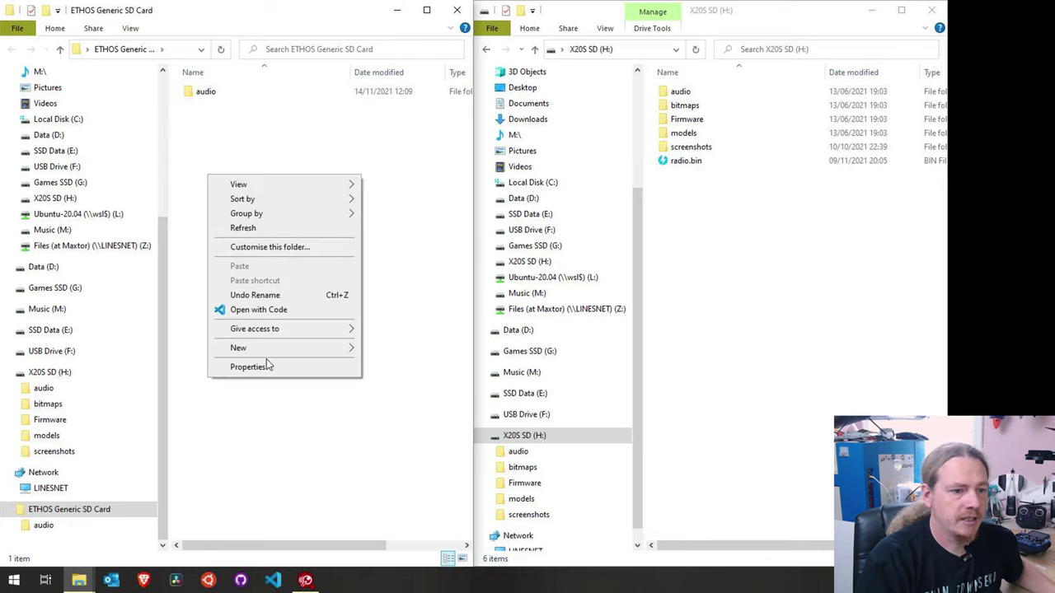
pyautogui.moveTo(266, 347)
pyautogui.click(394, 350)
pyautogui.write('bitmaps')
pyautogui.press('Return')
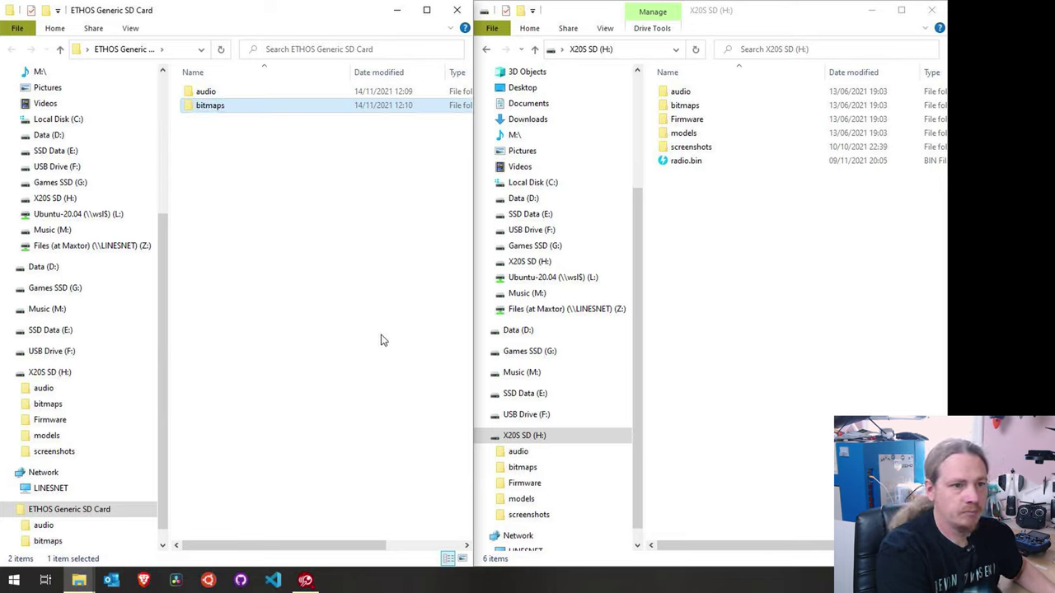
# - Check the Firmware folder on the X20S SD card and copy the whole folder into ETHOS Generic SD Card
pyautogui.doubleClick(682, 121)
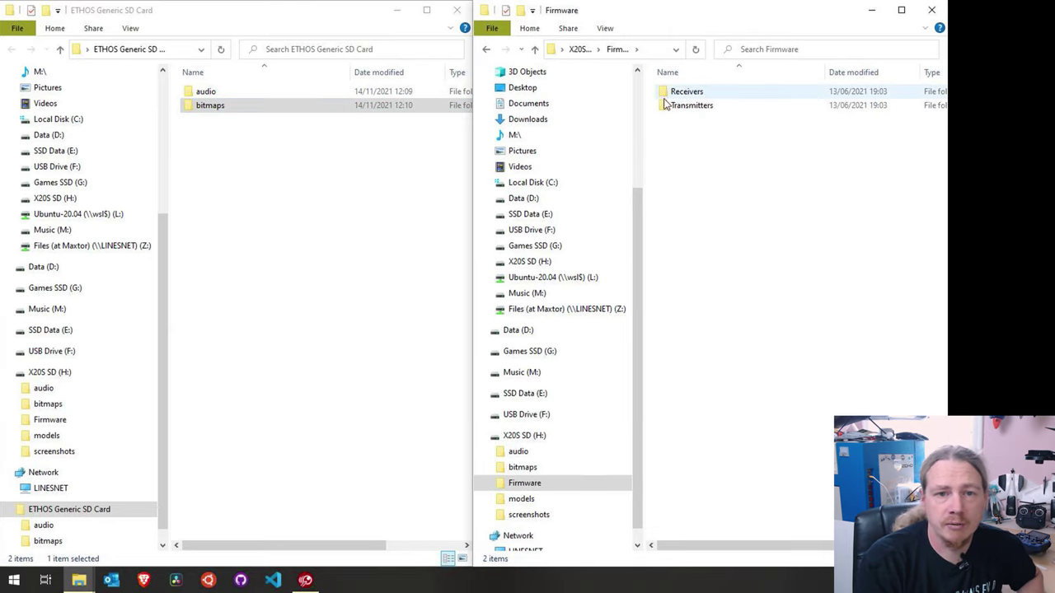
pyautogui.doubleClick(691, 92)
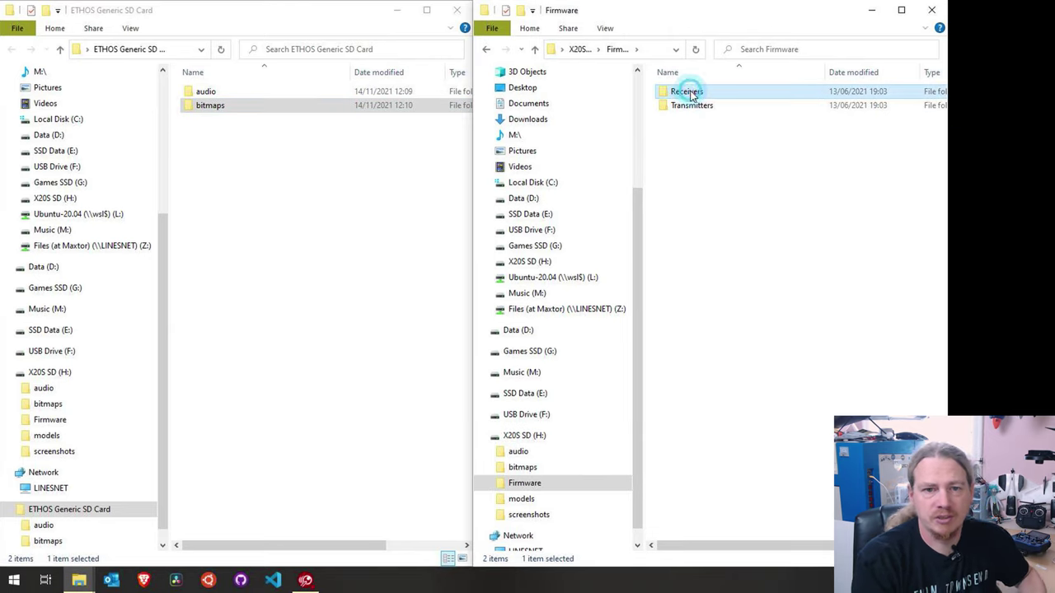
pyautogui.click(524, 483)
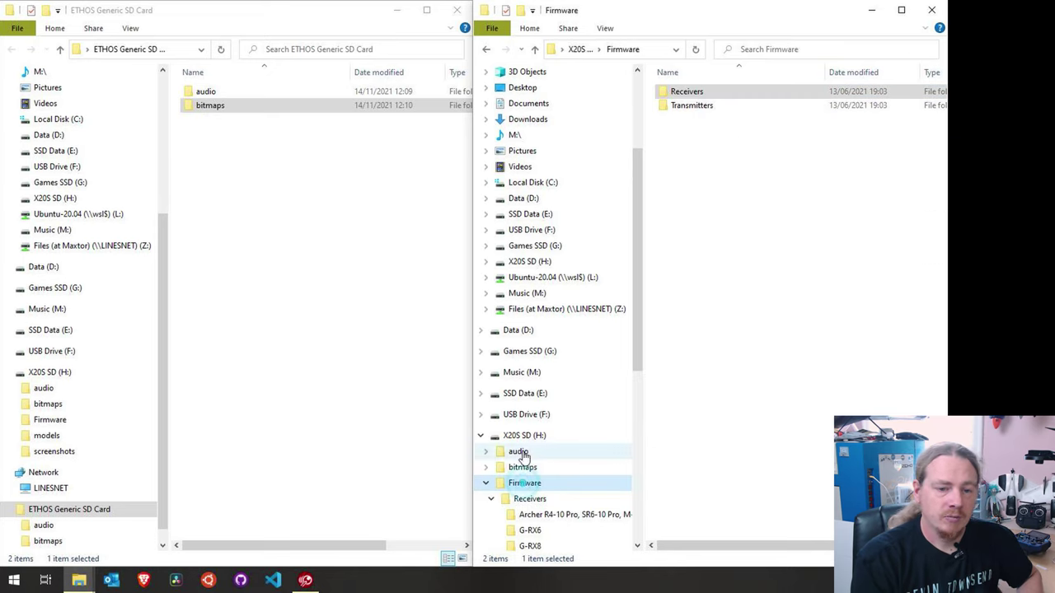
pyautogui.click(524, 435)
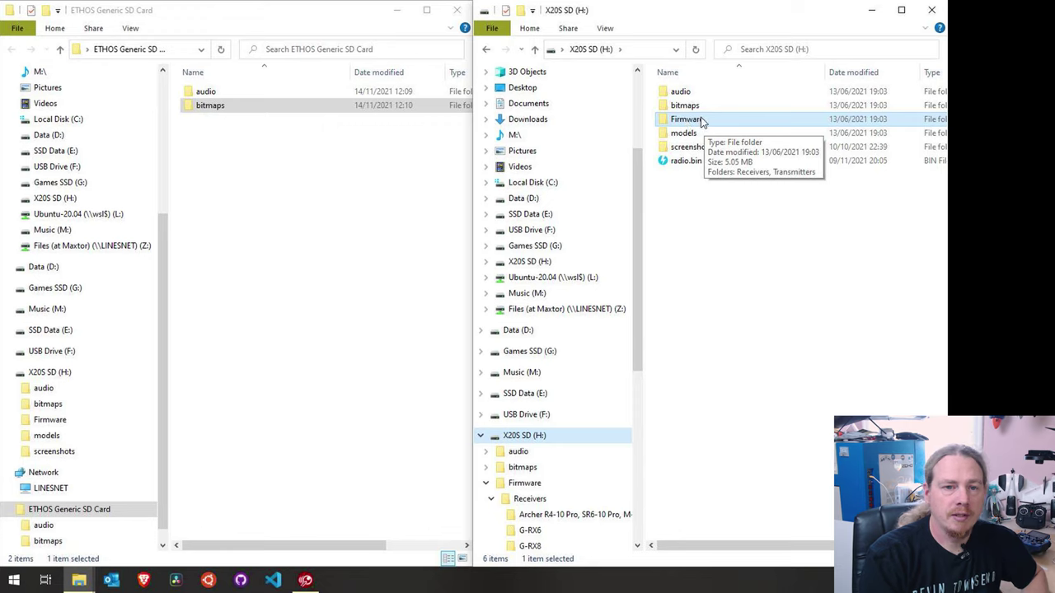
pyautogui.moveTo(699, 122); pyautogui.dragTo(244, 168)
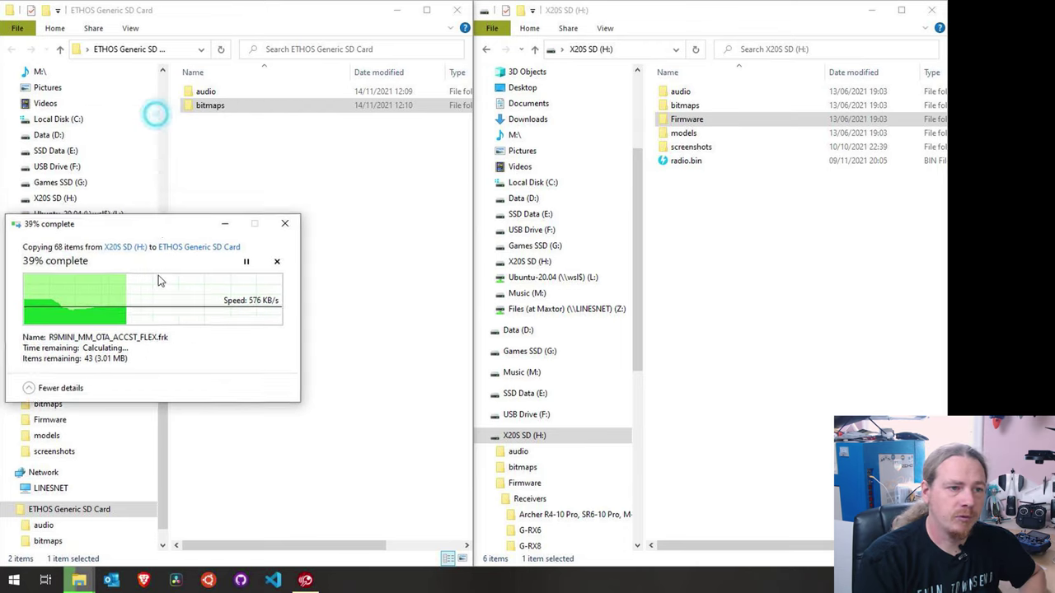
pyautogui.moveTo(155, 112); pyautogui.dragTo(148, 360)
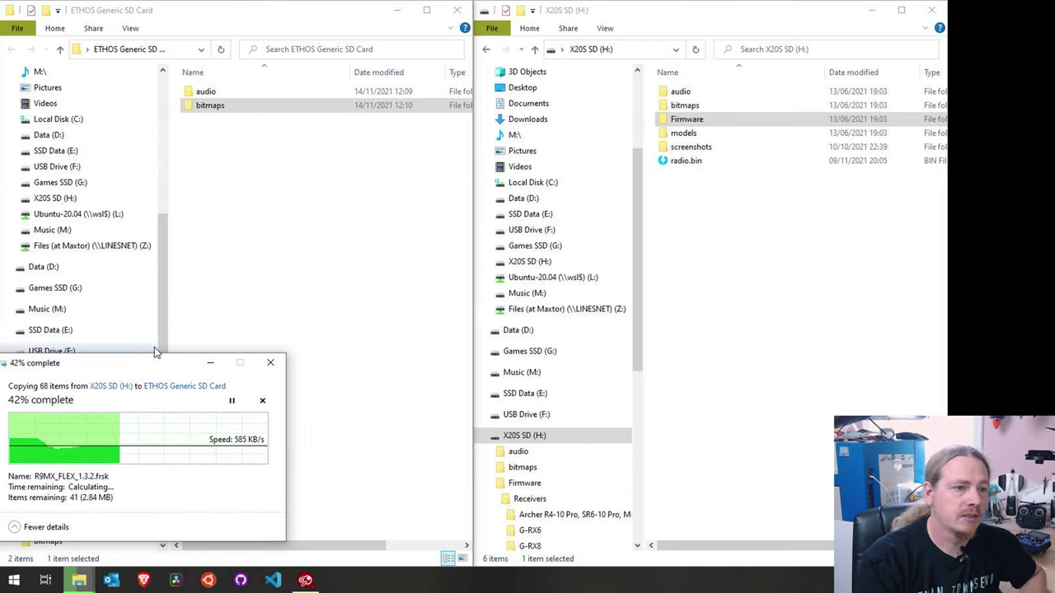
# - Open the bitmaps folder in both windows and view paris.png in the X20S SD card's gps folder
pyautogui.doubleClick(197, 111)
pyautogui.doubleClick(686, 105)
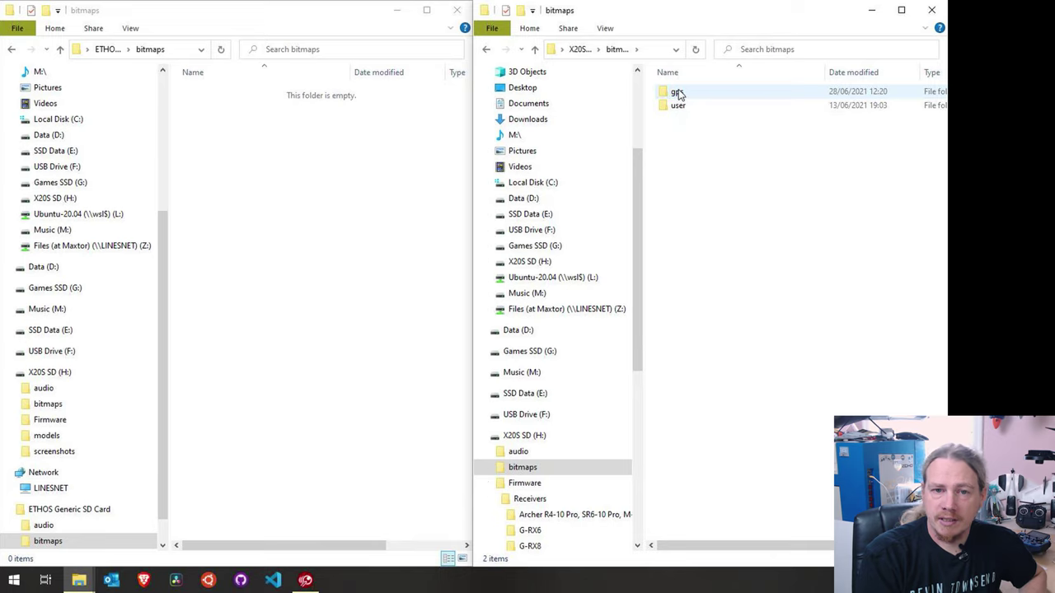
pyautogui.doubleClick(676, 92)
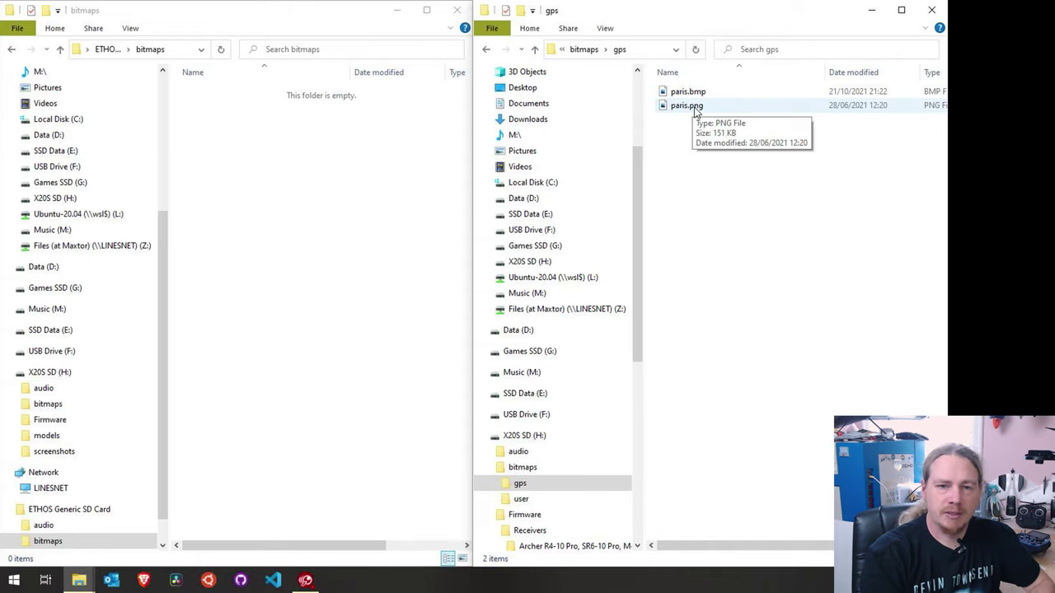
pyautogui.doubleClick(694, 108)
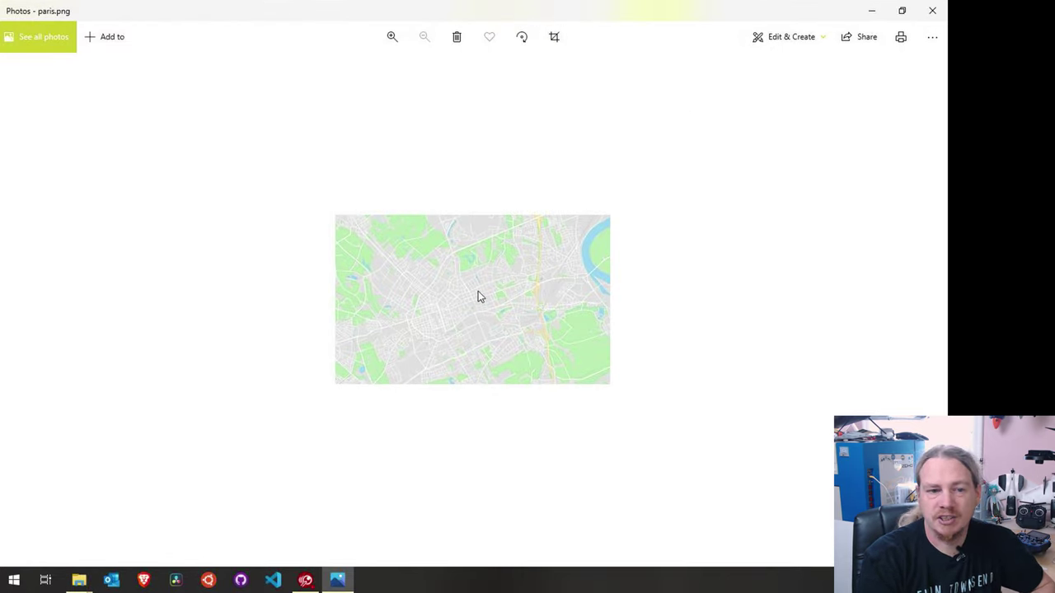
pyautogui.click(932, 10)
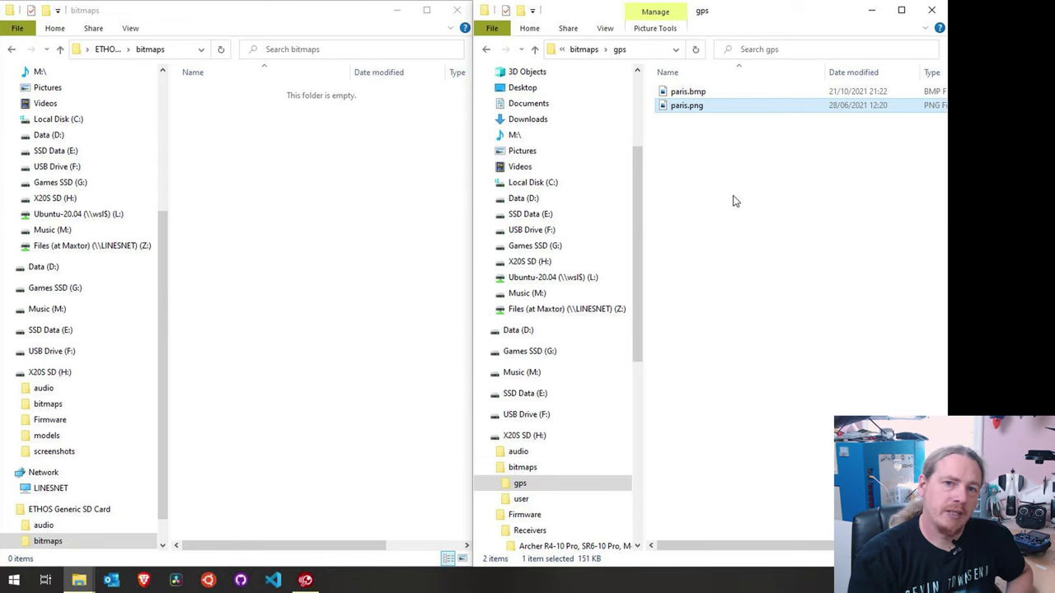
# - Check the X20S SD card's user bitmaps and copy the gps and user folders into the generic card's bitmaps folder
pyautogui.click(519, 499)
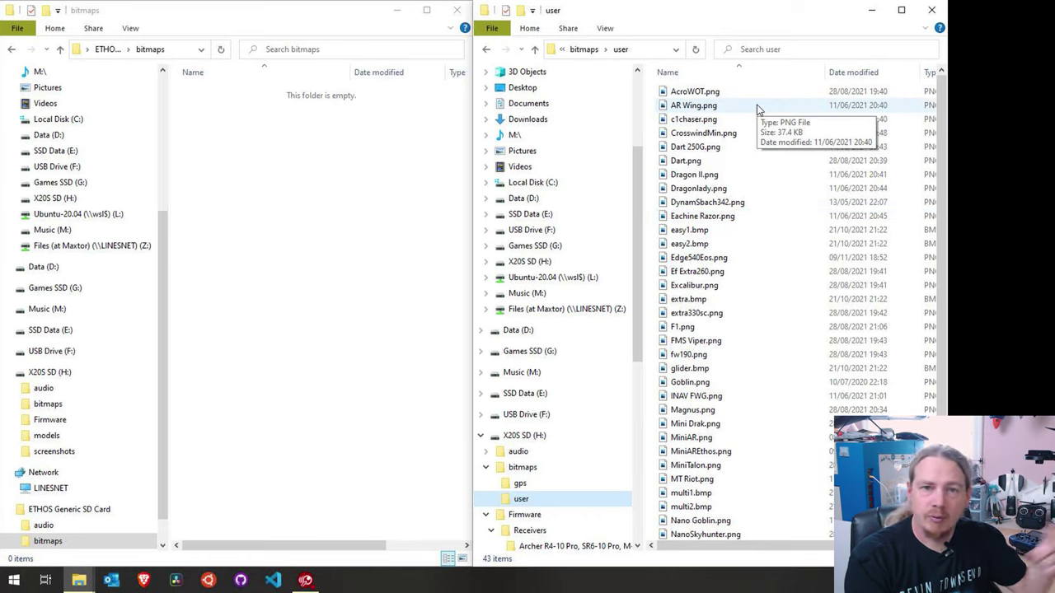
pyautogui.click(520, 483)
pyautogui.click(522, 468)
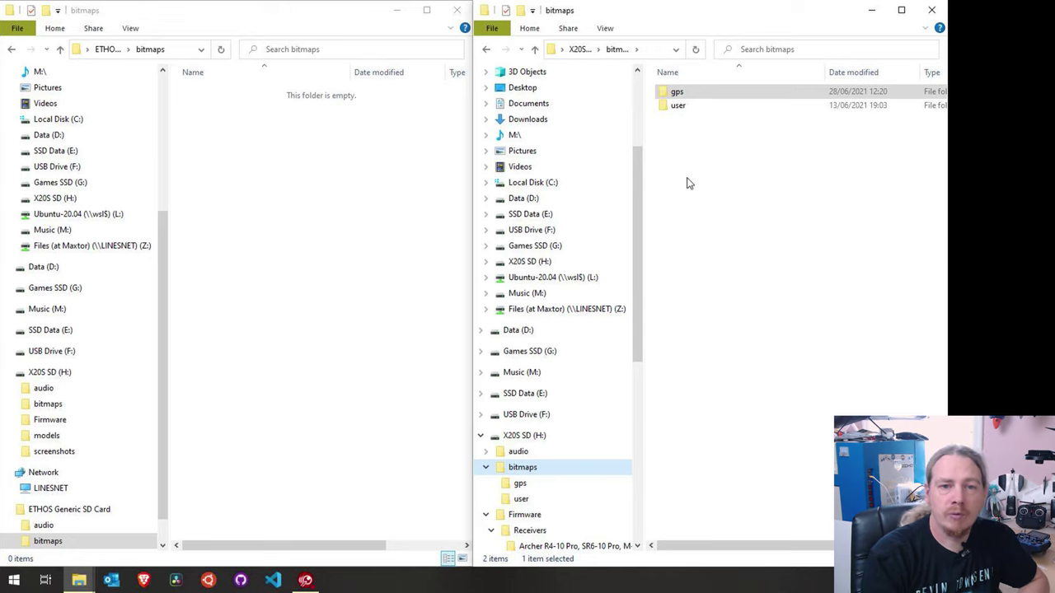
pyautogui.moveTo(697, 139); pyautogui.dragTo(318, 198)
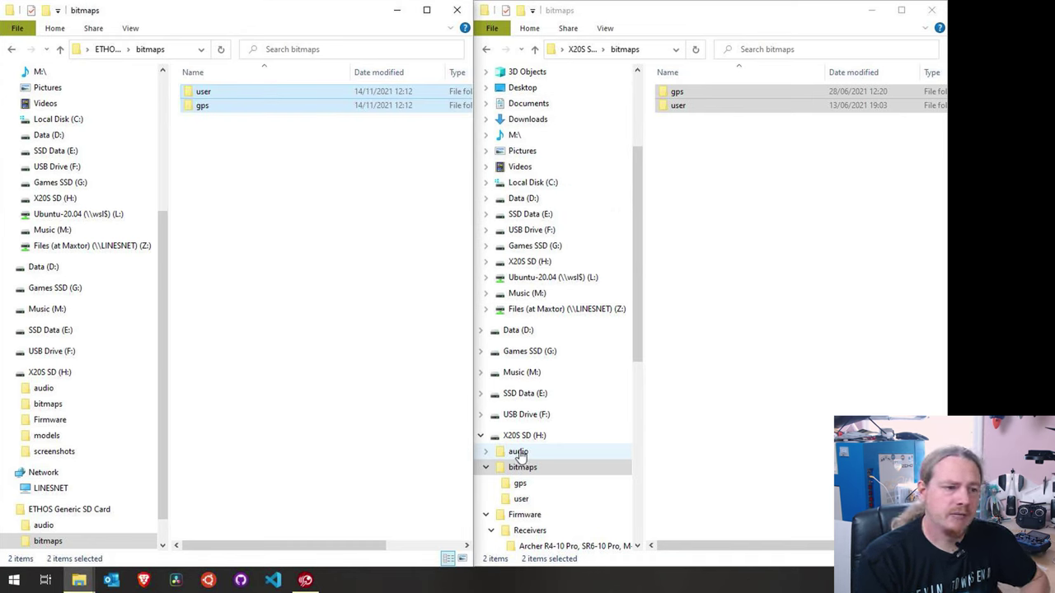
# - Open the audio folder in both windows and check the en subfolder on the X20S SD card
pyautogui.click(518, 453)
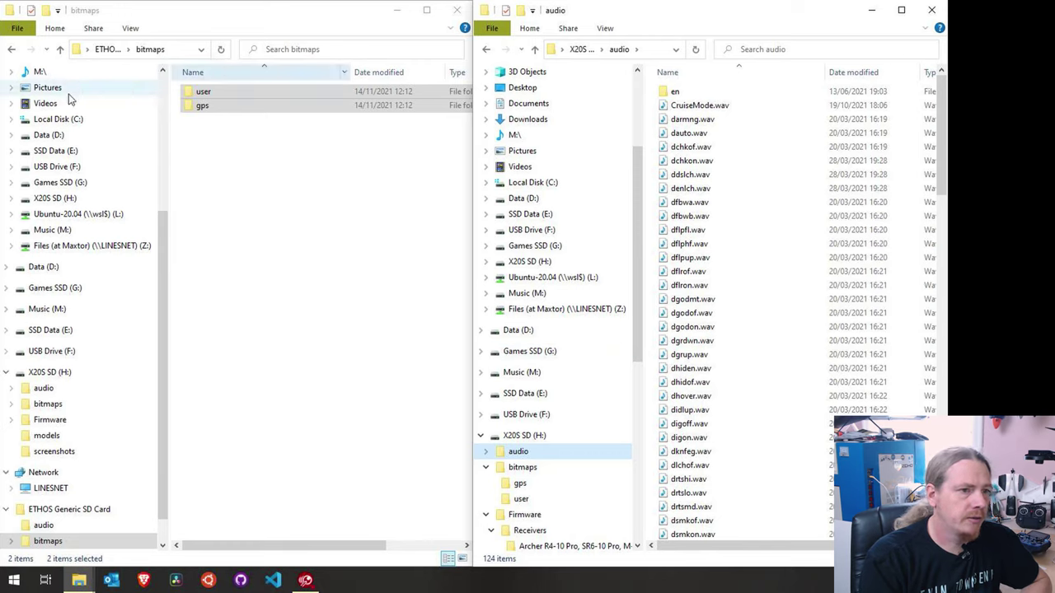
pyautogui.click(40, 526)
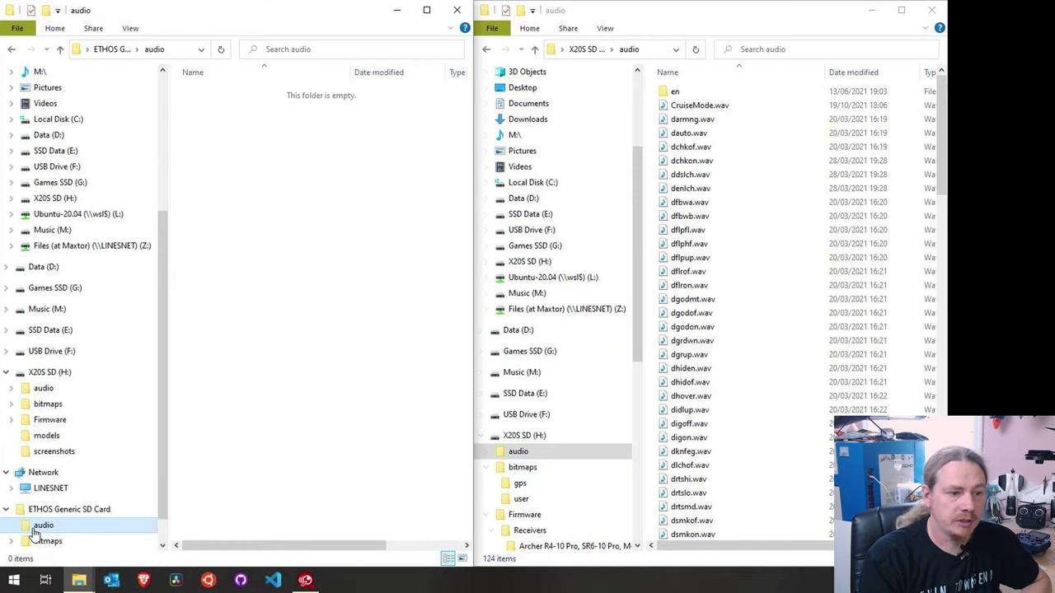
pyautogui.click(675, 94)
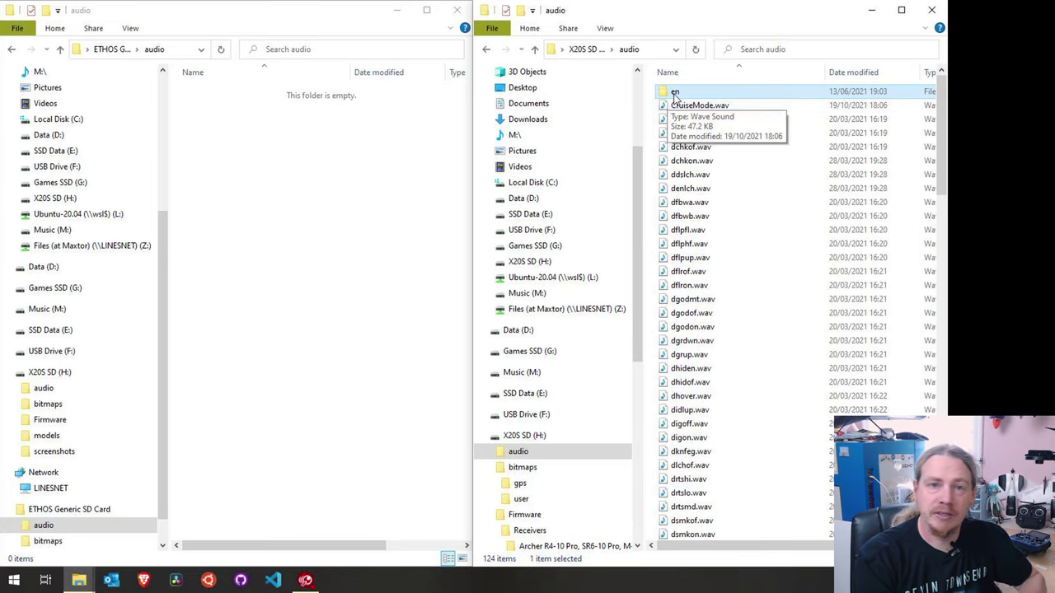
pyautogui.doubleClick(690, 92)
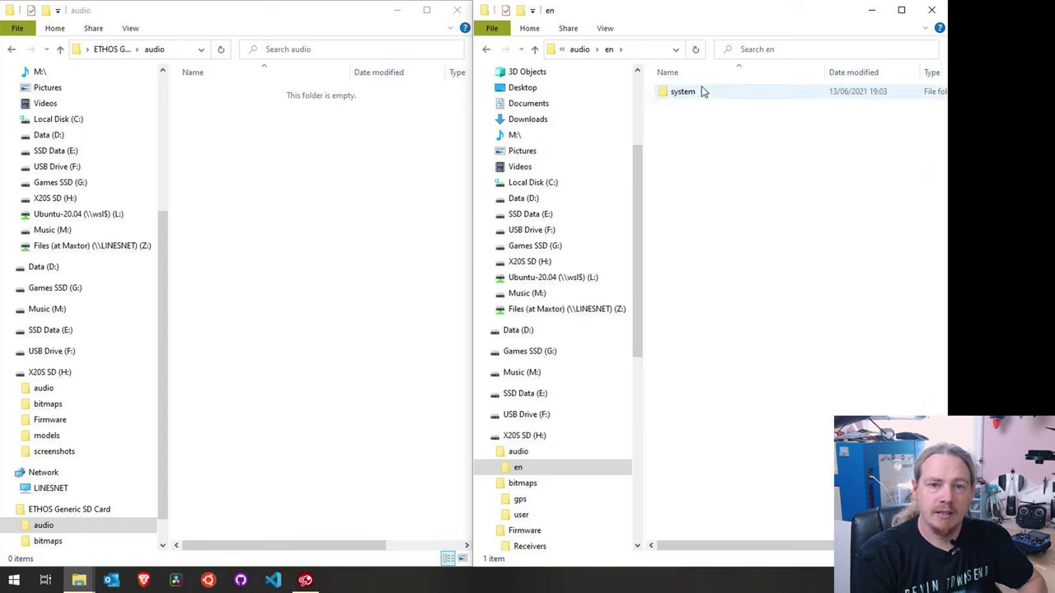
pyautogui.click(692, 94)
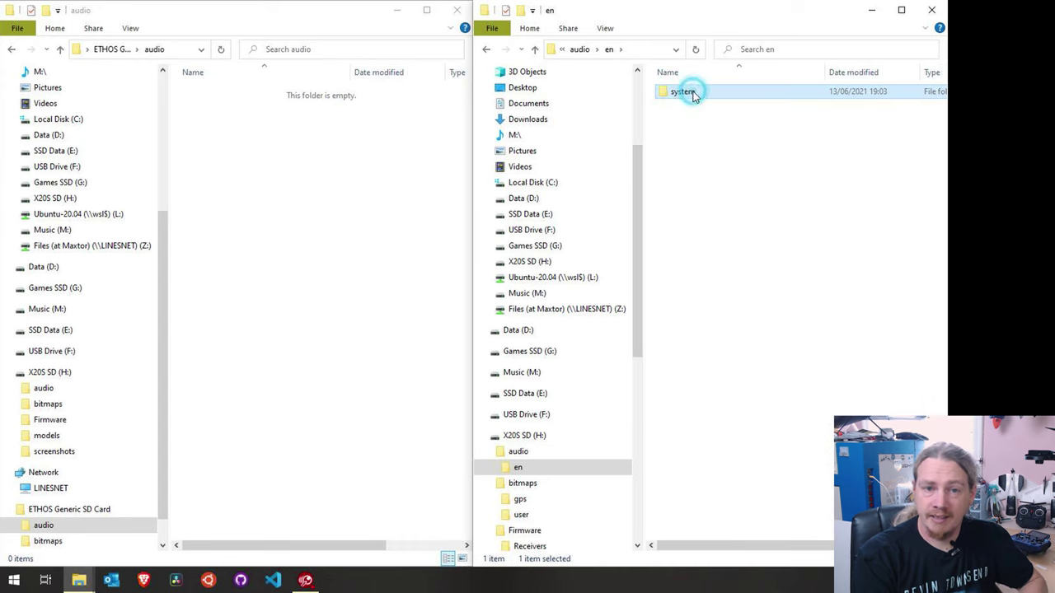
pyautogui.click(518, 451)
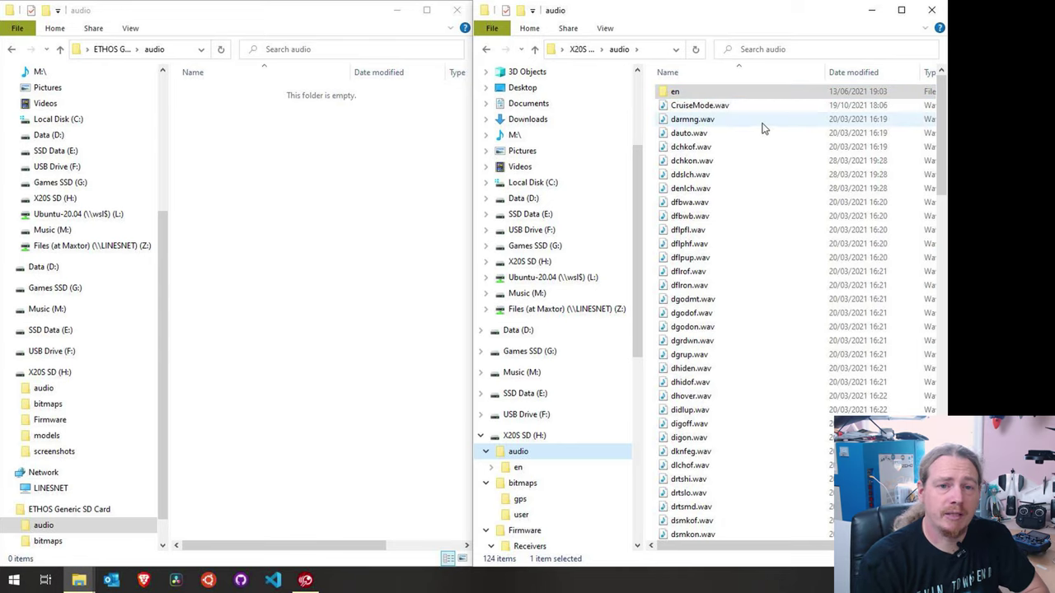
# - Copy all WAV files from CruiseMode.wav to ifwpmn.wav into the generic card's audio folder, leaving out the en folder
pyautogui.click(706, 107)
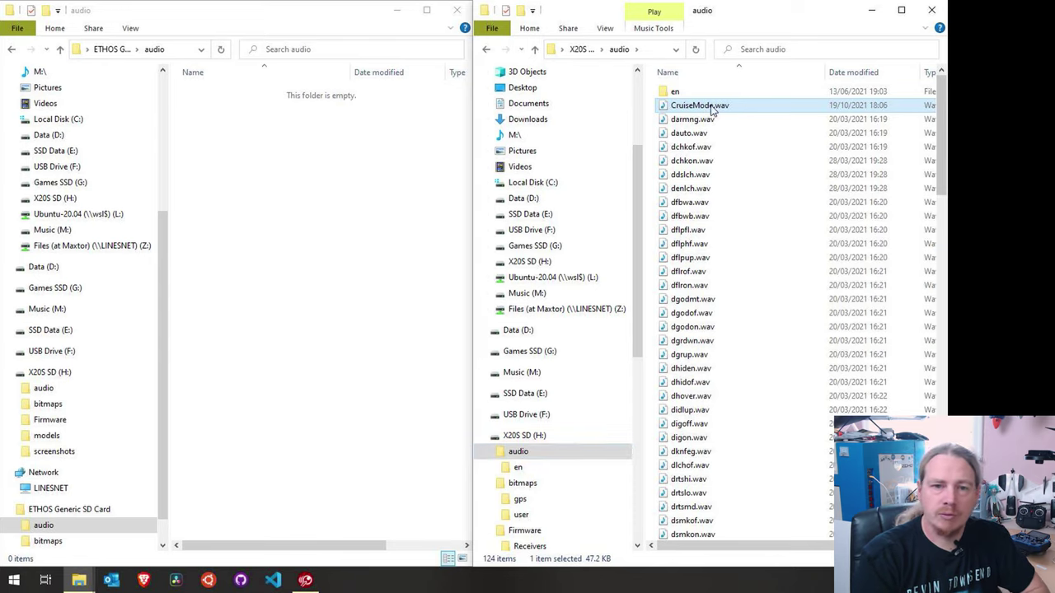
pyautogui.scroll(-20, 712, 110)
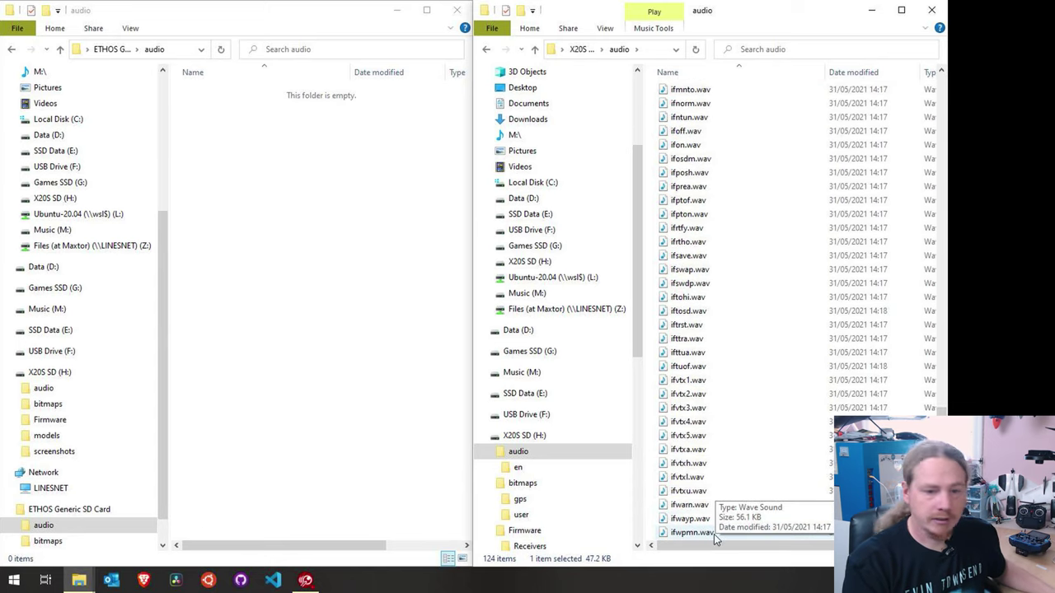
pyautogui.keyDown('shift'); pyautogui.click(713, 534); pyautogui.keyUp('shift')
pyautogui.moveTo(699, 145); pyautogui.dragTo(306, 204)
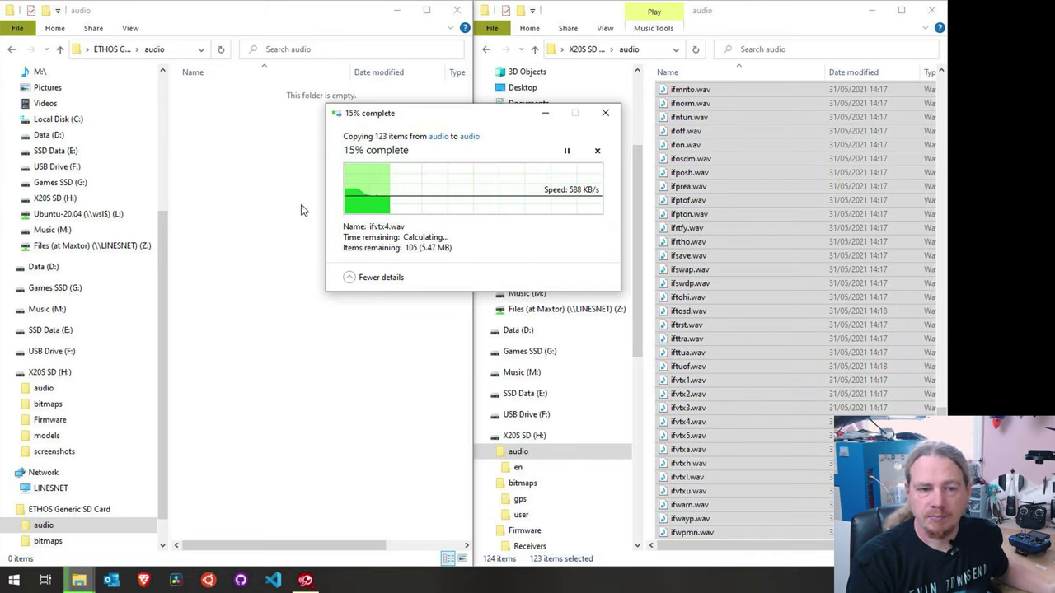
pyautogui.click(943, 308)
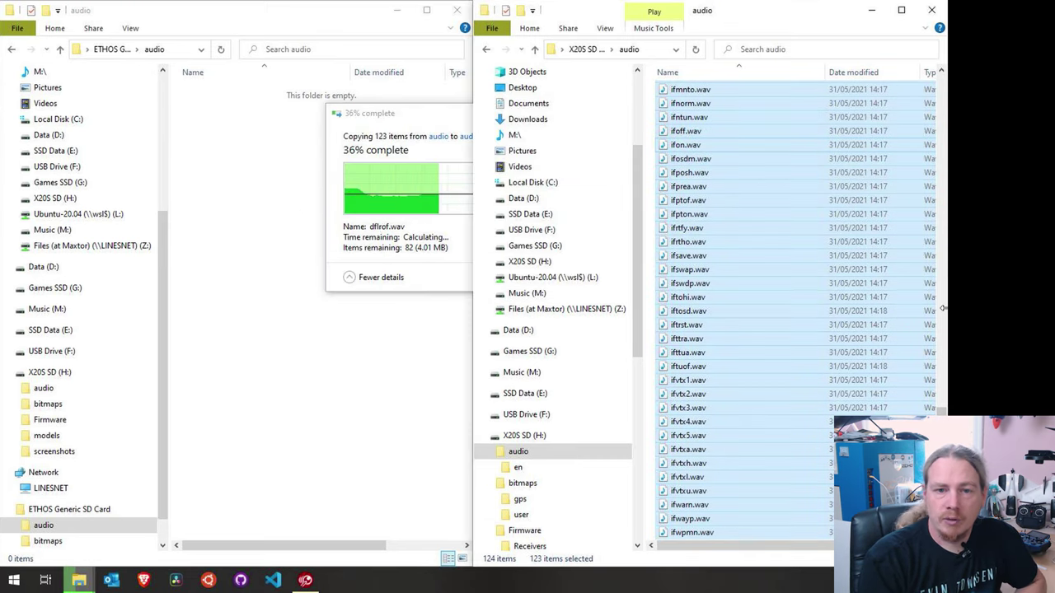
# - Create an ETHOS Backups folder on the desktop and open it beside the X20S SD card window
pyautogui.moveTo(944, 308); pyautogui.dragTo(940, 70)
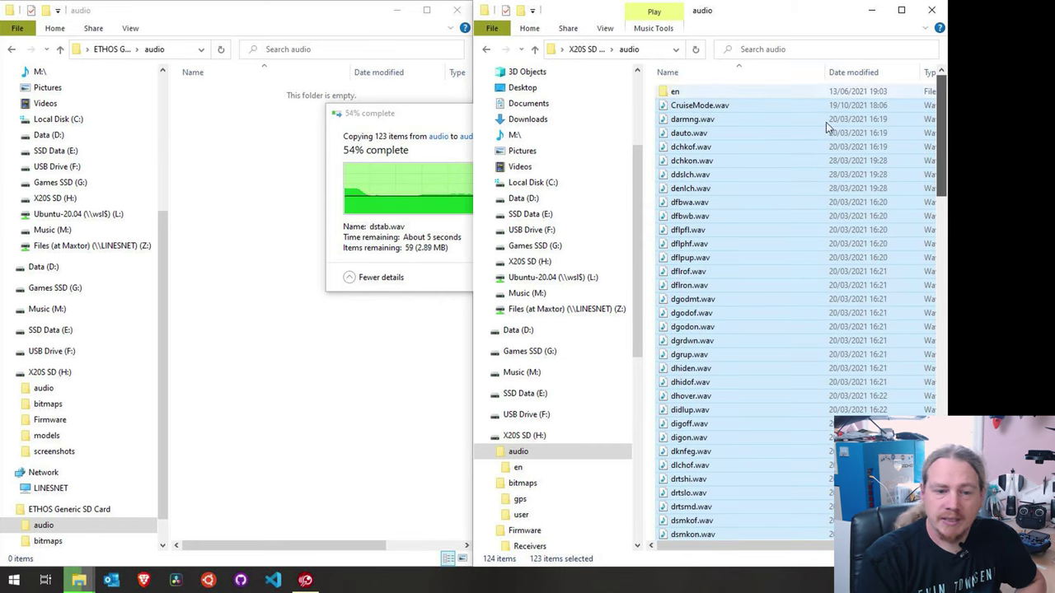
pyautogui.doubleClick(481, 435)
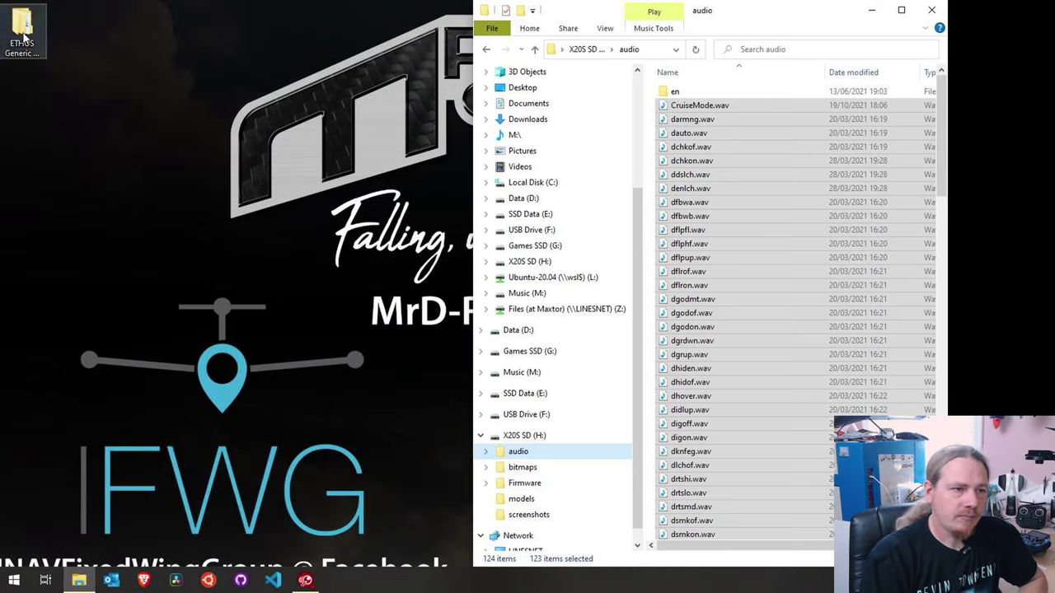
pyautogui.rightClick(29, 79)
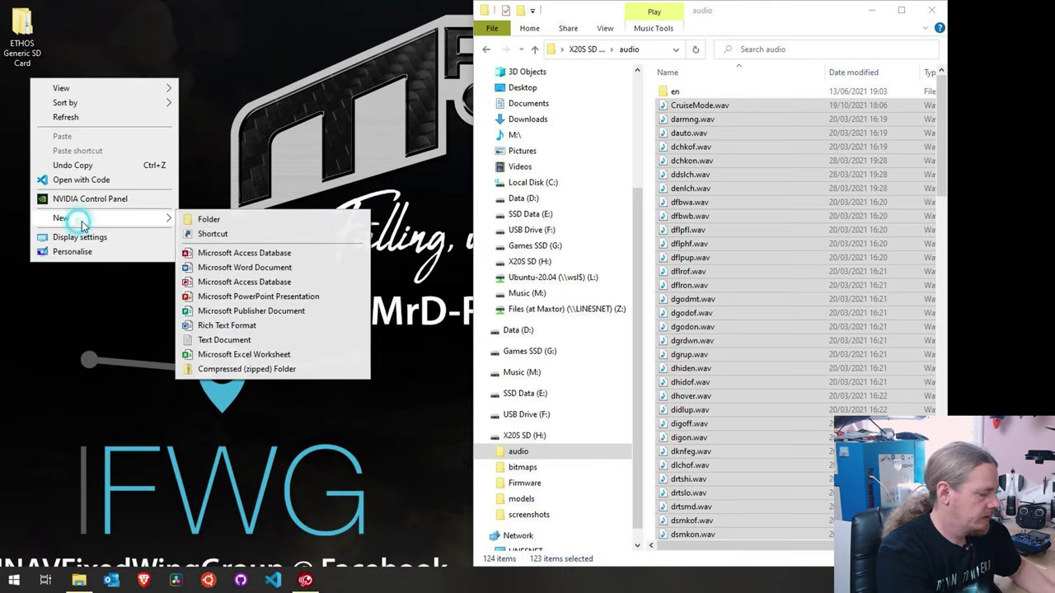
pyautogui.click(165, 137)
pyautogui.doubleClick(22, 90)
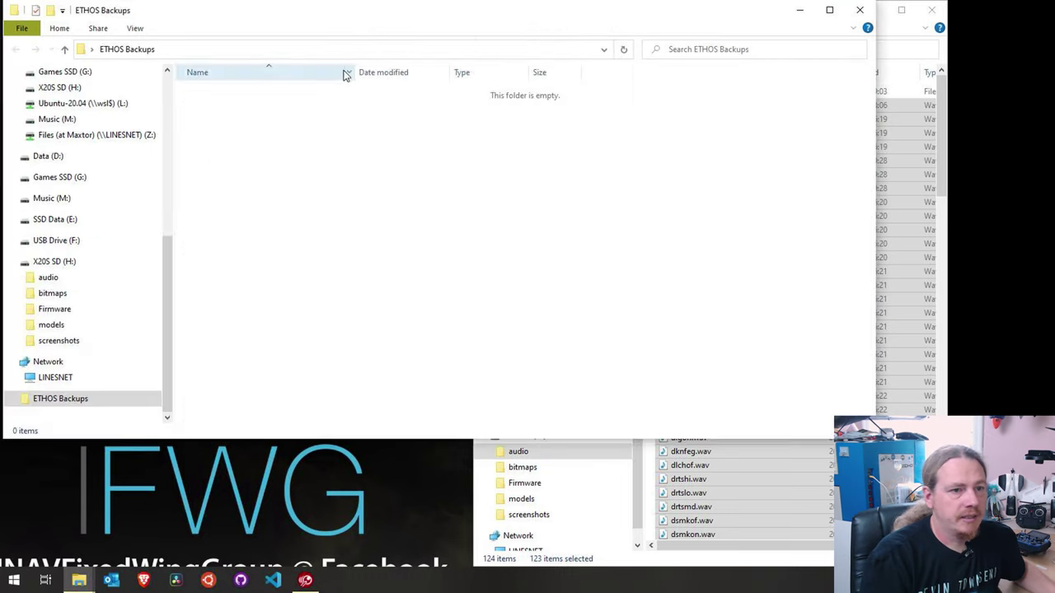
pyautogui.moveTo(372, 14); pyautogui.dragTo(2, 124)
# - Create a subfolder named 1.0.13 in ETHOS Backups and open it
pyautogui.rightClick(215, 153)
pyautogui.moveTo(287, 324)
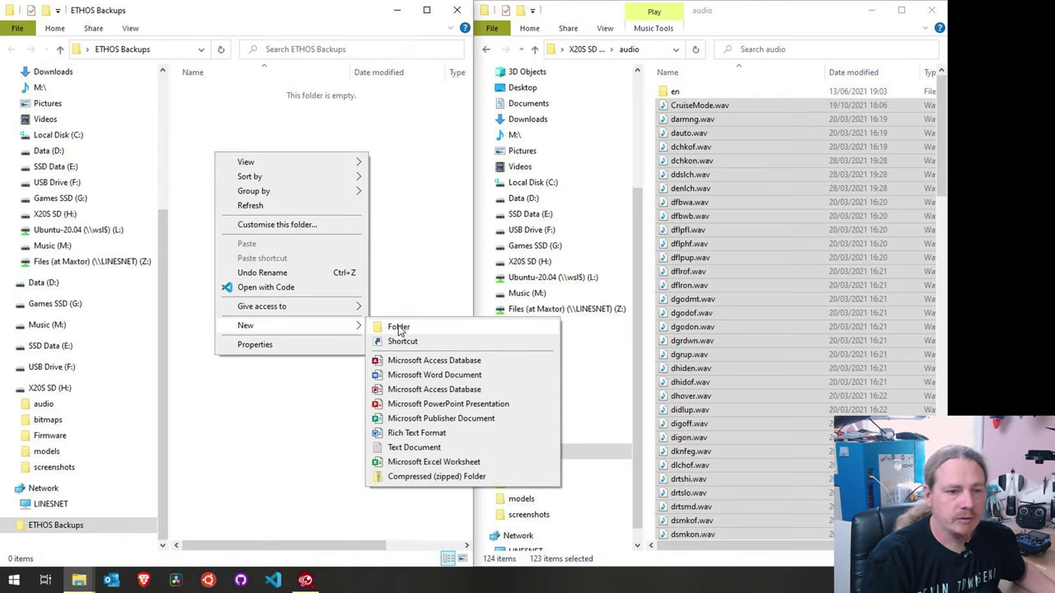
pyautogui.click(400, 326)
pyautogui.write('1')
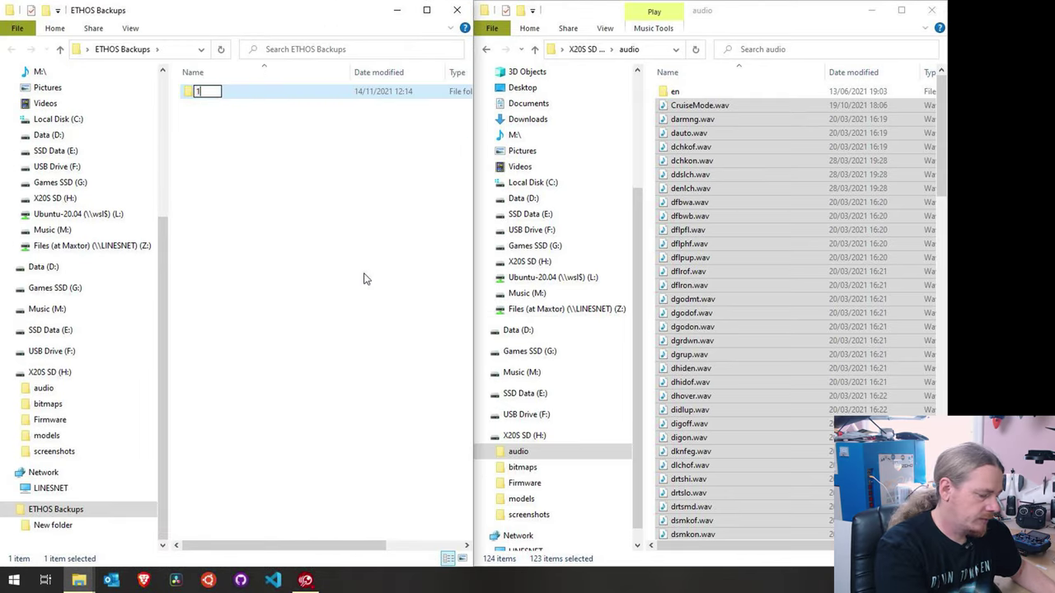
pyautogui.write('.0.13')
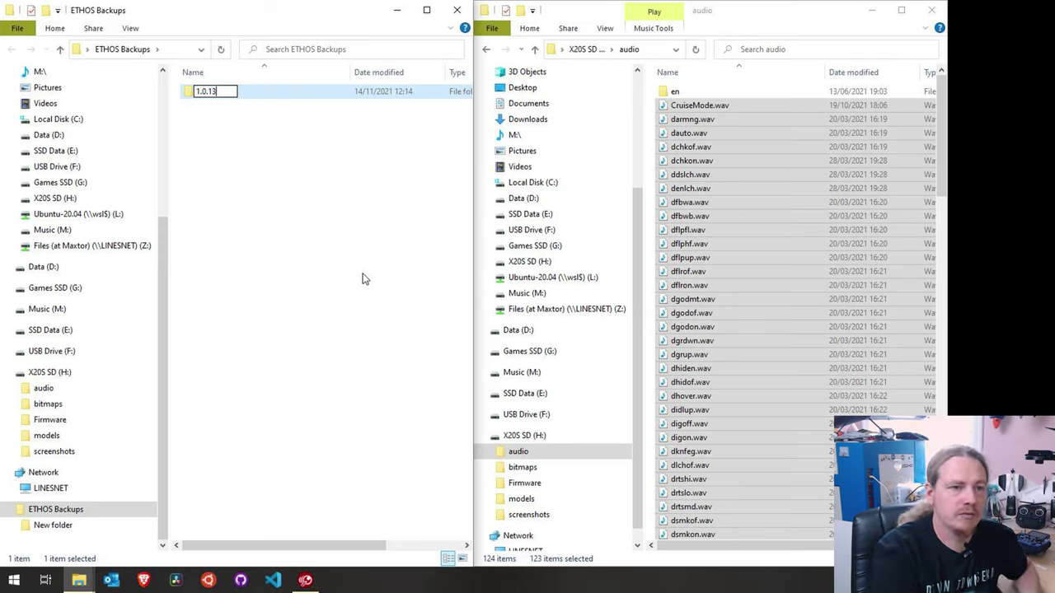
pyautogui.press('Return')
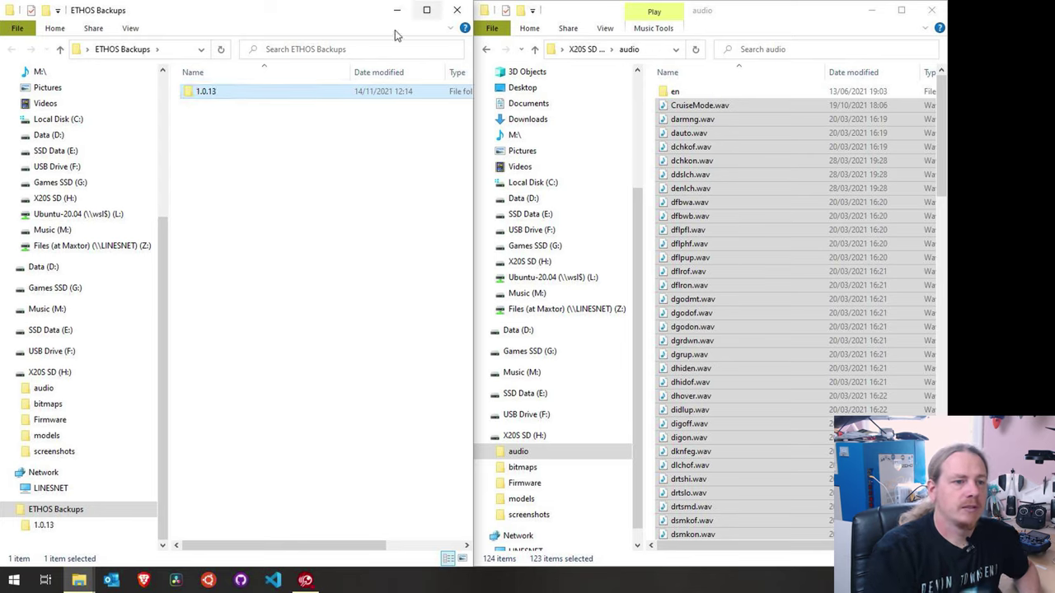
pyautogui.doubleClick(213, 95)
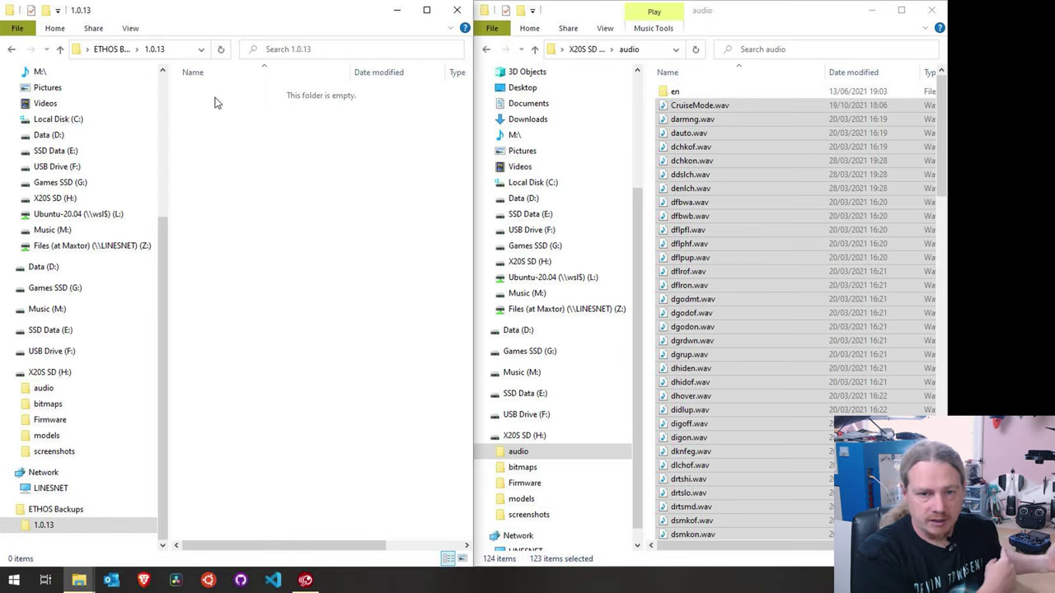
# - Copy radio.bin and the models folder from the X20S SD card's root into the 1.0.13 backup folder, then close the backup window
pyautogui.click(525, 438)
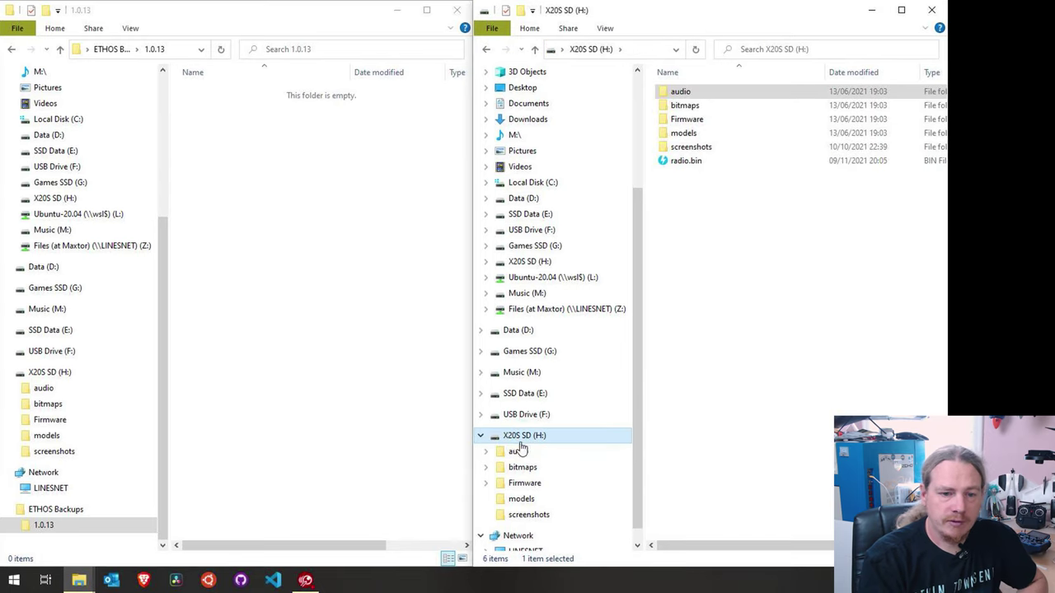
pyautogui.click(698, 242)
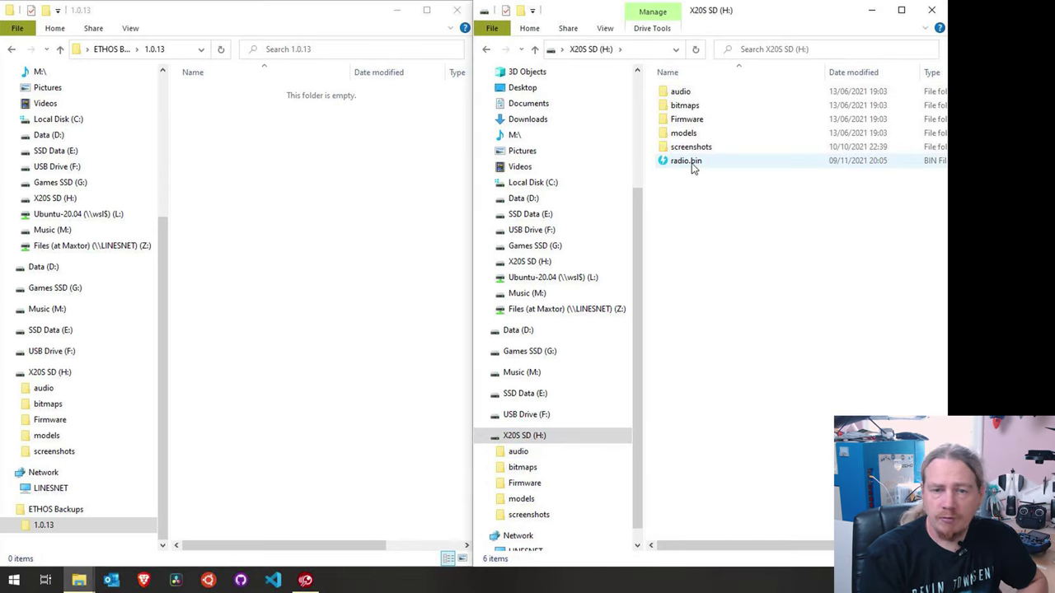
pyautogui.moveTo(692, 165); pyautogui.dragTo(234, 148)
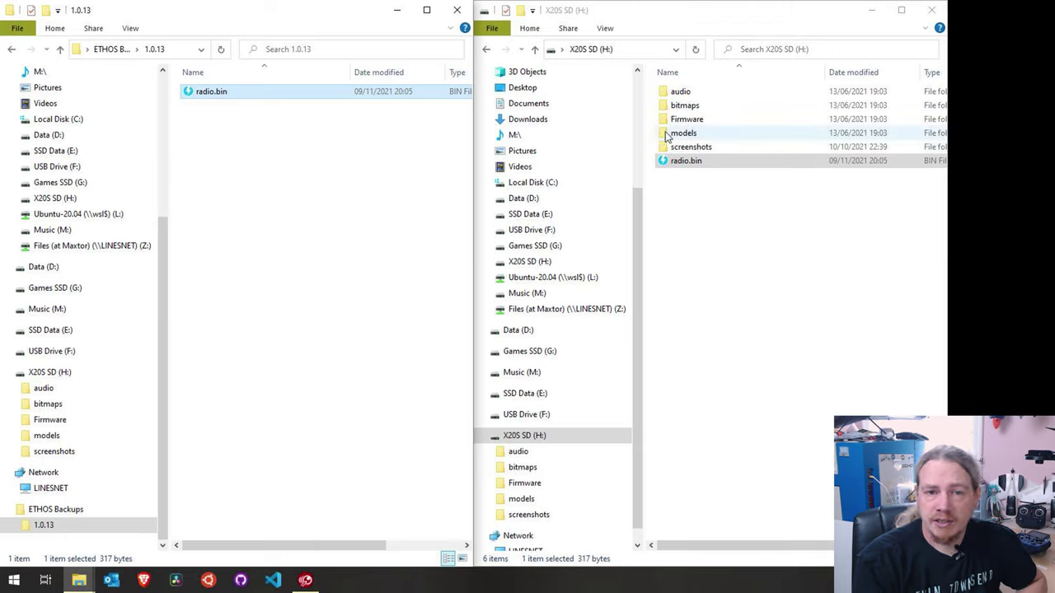
pyautogui.moveTo(667, 137); pyautogui.dragTo(342, 158)
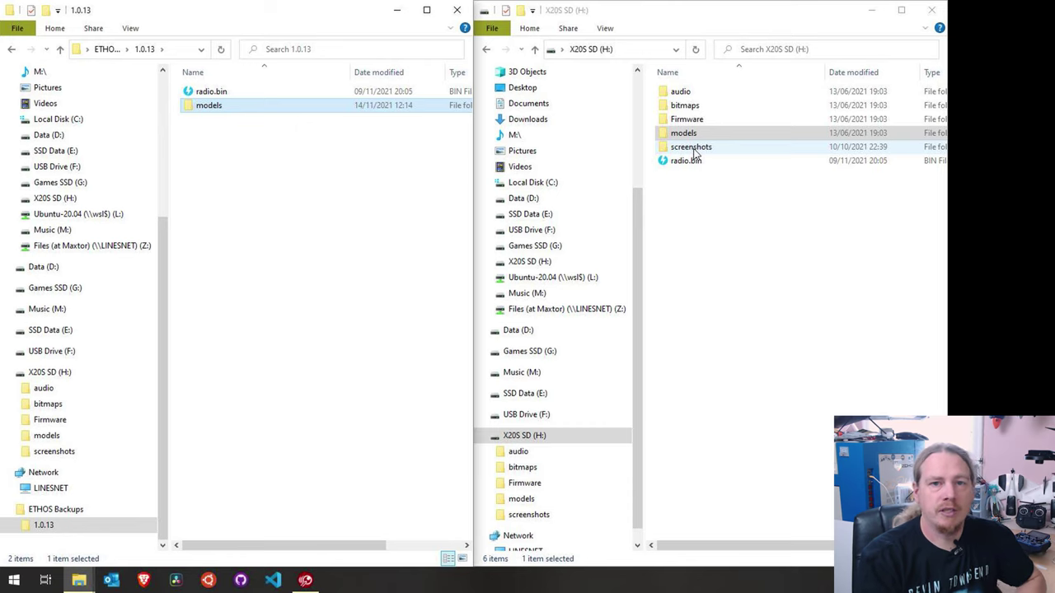
pyautogui.click(457, 10)
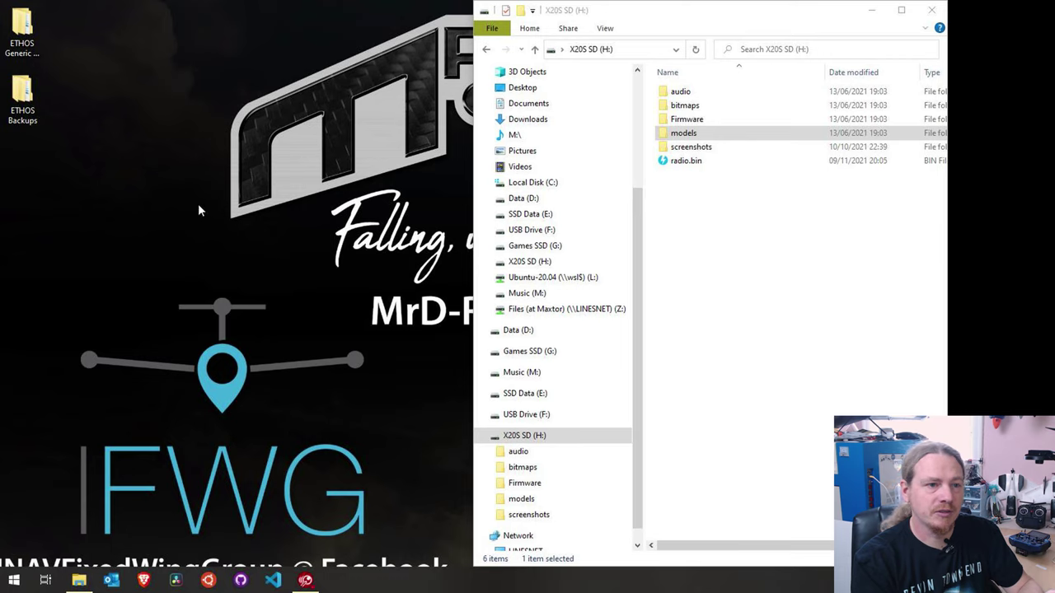
pyautogui.rightClick(677, 241)
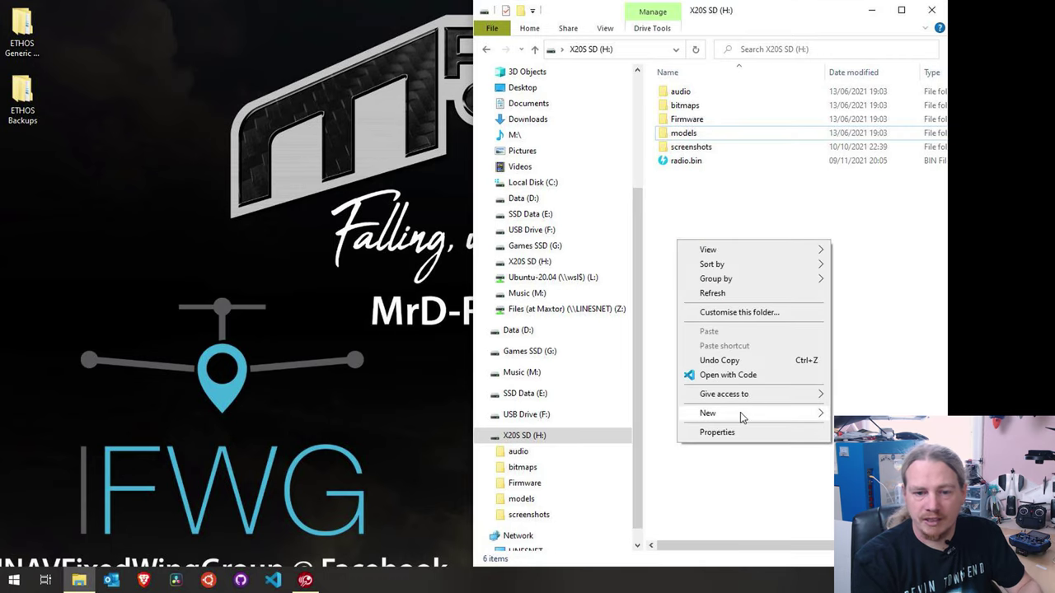
pyautogui.click(749, 508)
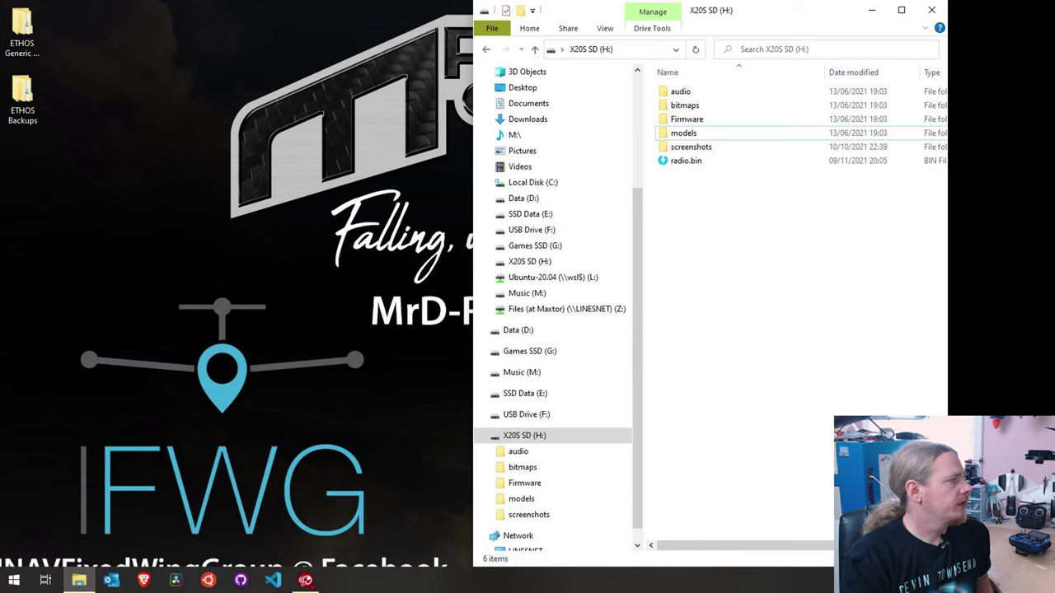
# - Switch to the Brave browser and open the releases page of the FrSkyRC/ETHOS-Feedback-Community repository on GitHub
pyautogui.hotkey('alt', 'Tab')
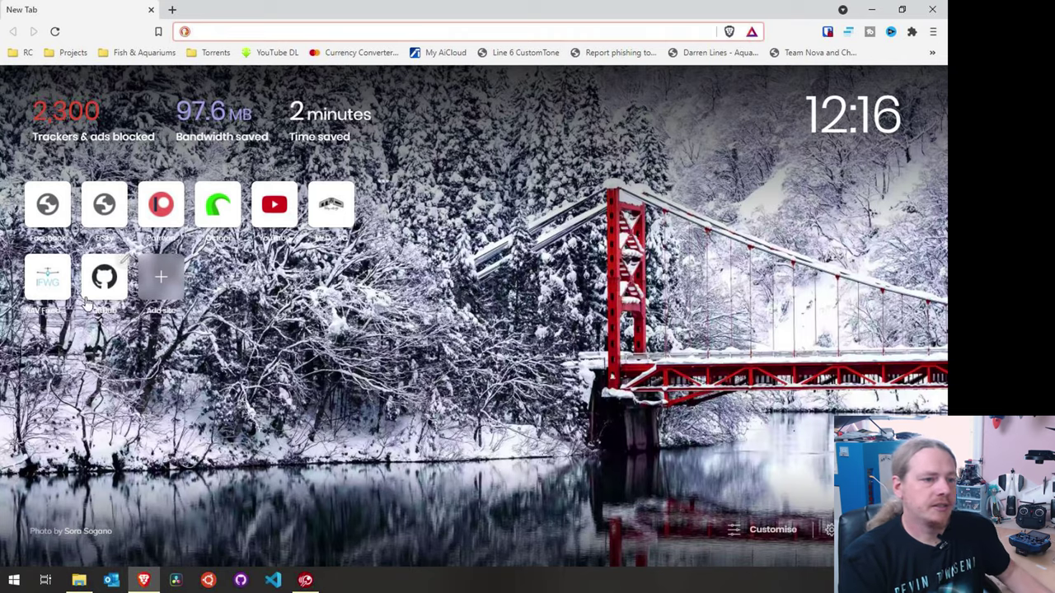
pyautogui.click(104, 277)
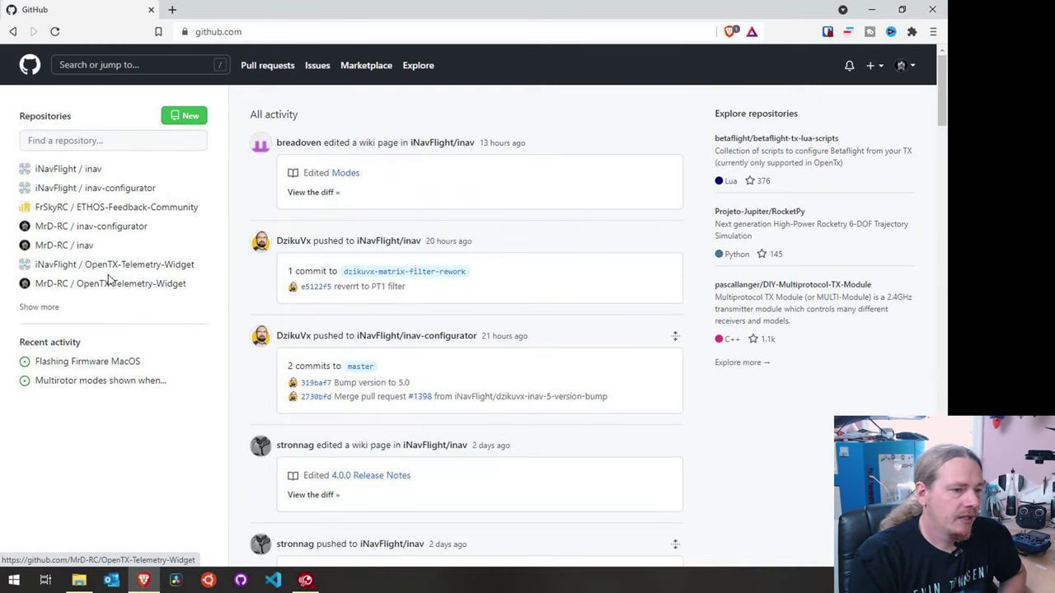
pyautogui.click(69, 210)
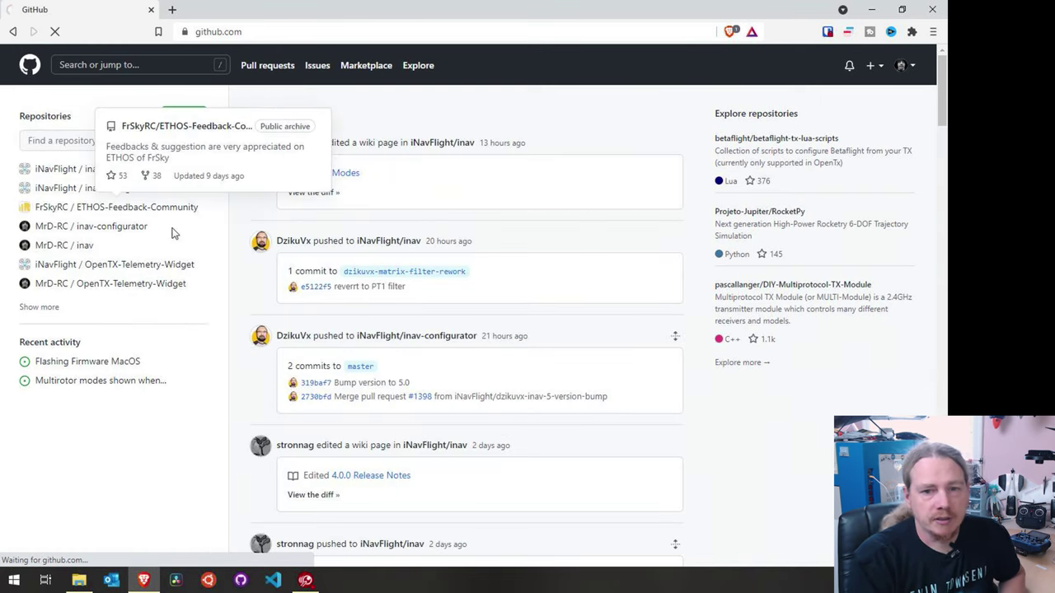
pyautogui.click(695, 328)
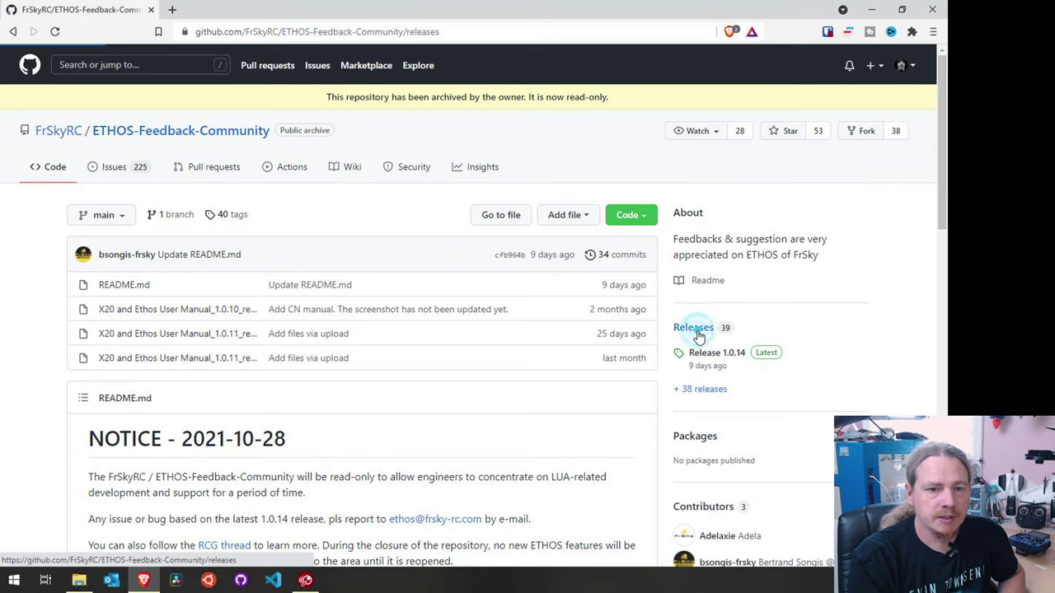
# - Download X20S-FLEX.zip from the Release 1.0.14 assets to the desktop
pyautogui.scroll(-2, 309, 257)
pyautogui.scroll(-4, 314, 253)
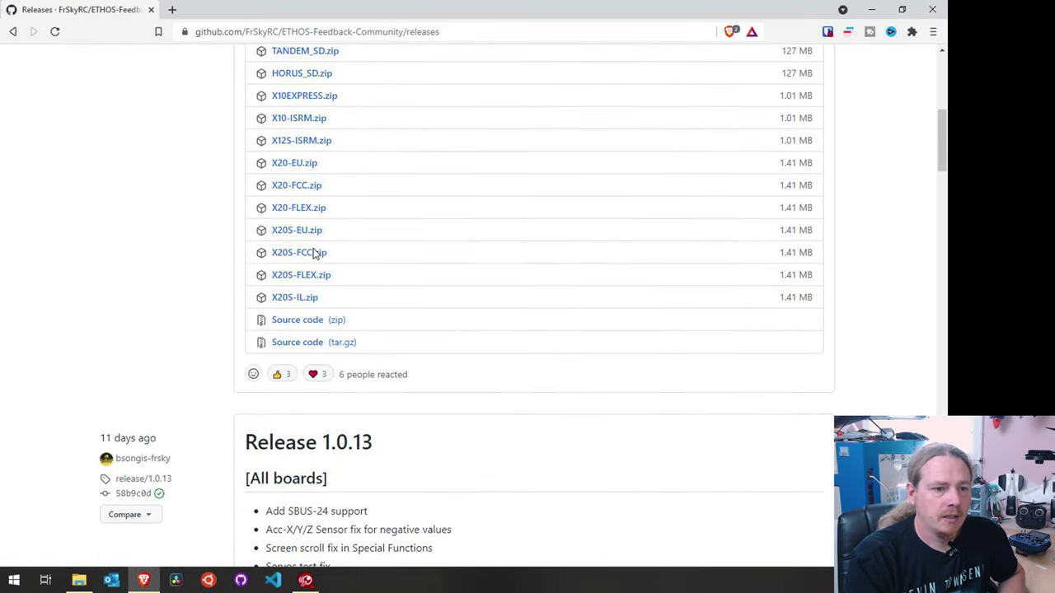
pyautogui.scroll(2, 318, 252)
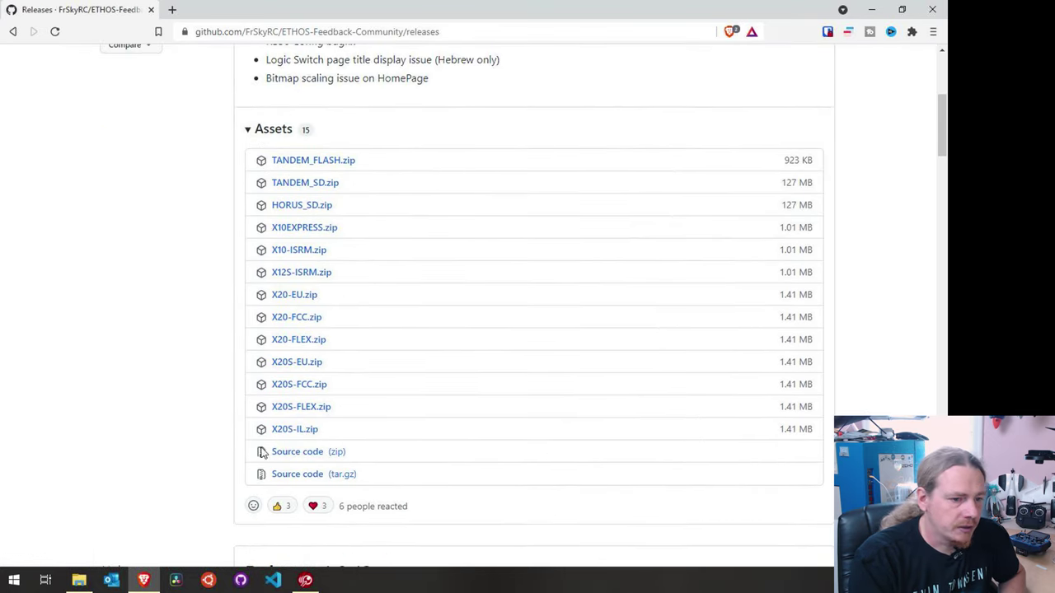
pyautogui.click(294, 412)
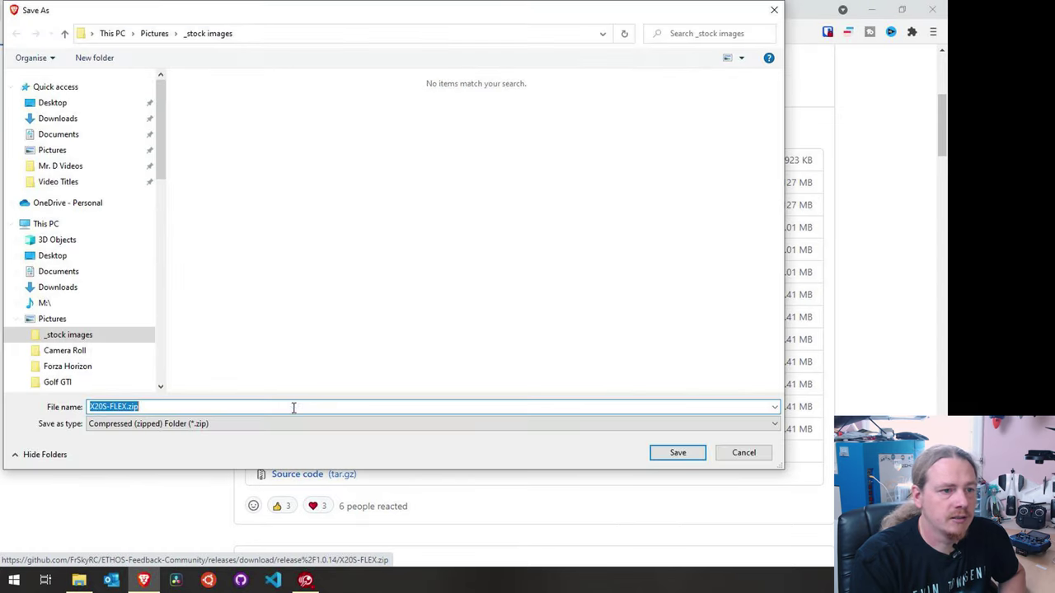
pyautogui.click(52, 256)
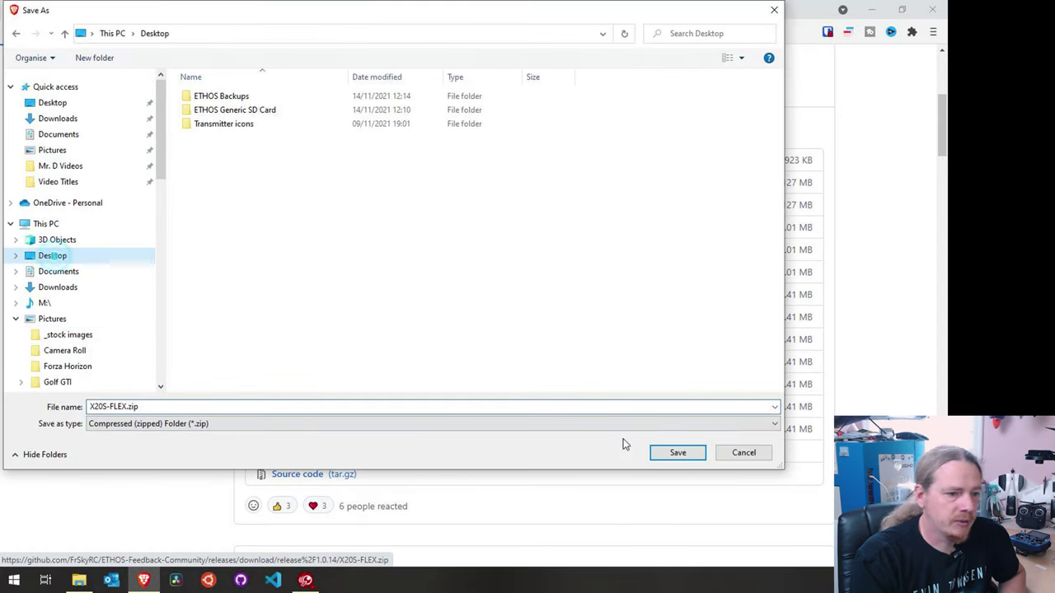
pyautogui.click(677, 452)
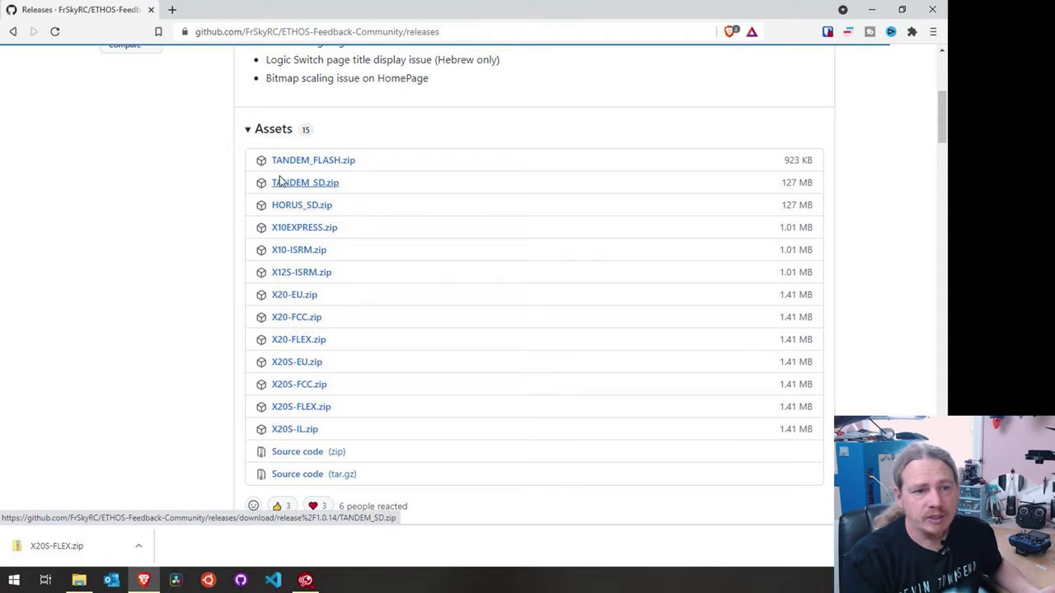
# - Download TANDEM_SD.zip and TANDEM_FLASH.zip from the same release to the desktop
pyautogui.click(298, 186)
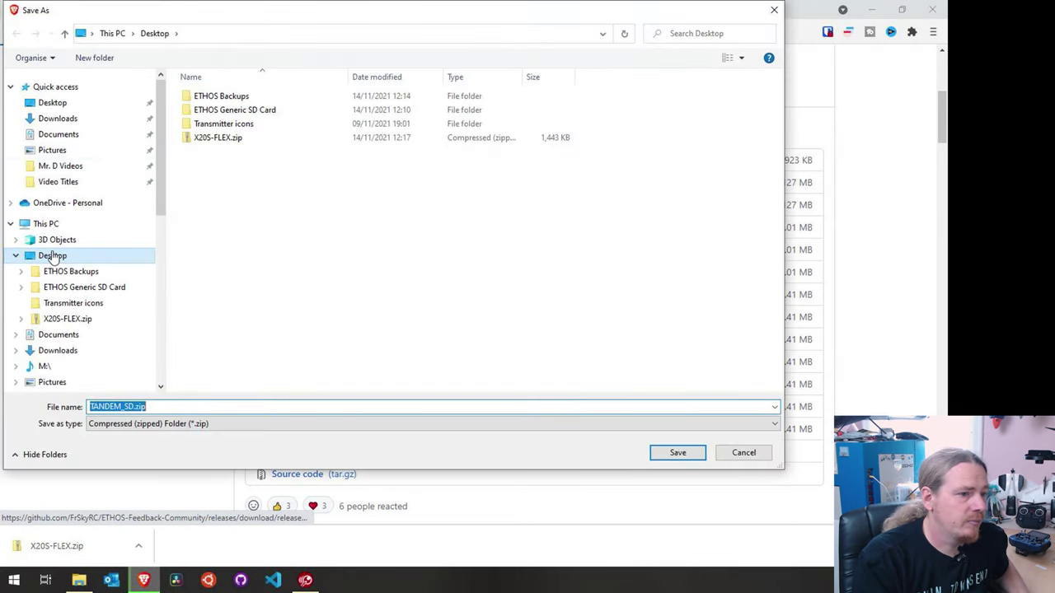
pyautogui.click(677, 454)
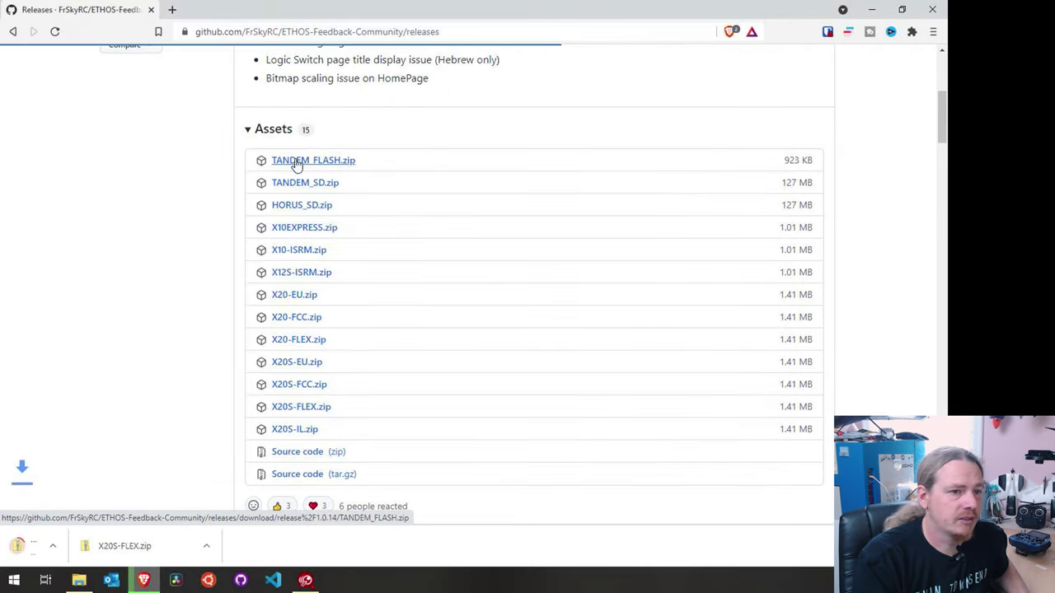
pyautogui.click(297, 163)
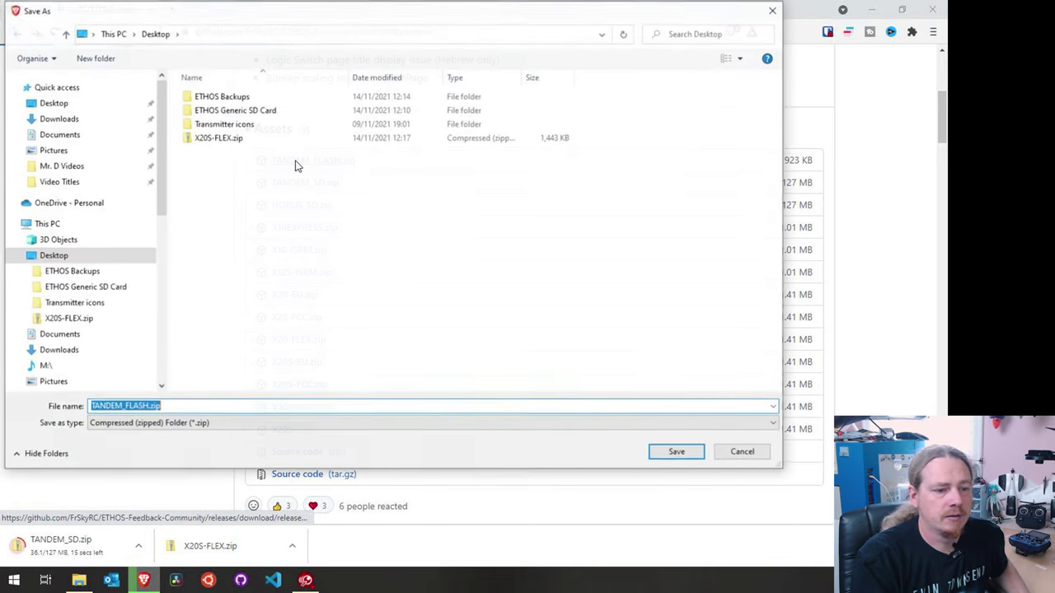
pyautogui.click(677, 452)
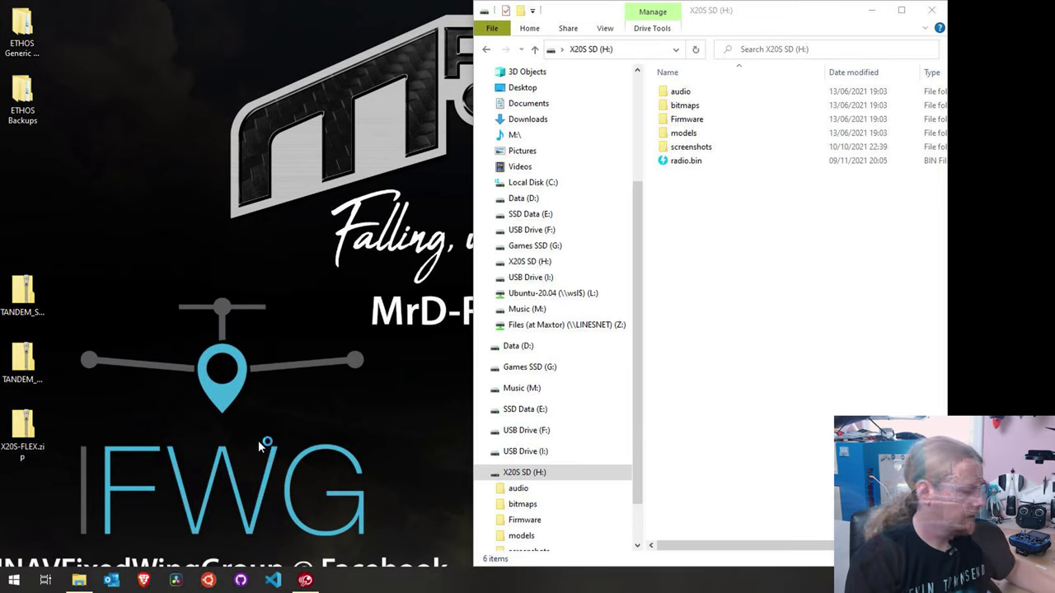
# - Open a new File Explorer window, collapse the X20S SD (H:) tree and open USB Drive (I:)
pyautogui.press('super+e')
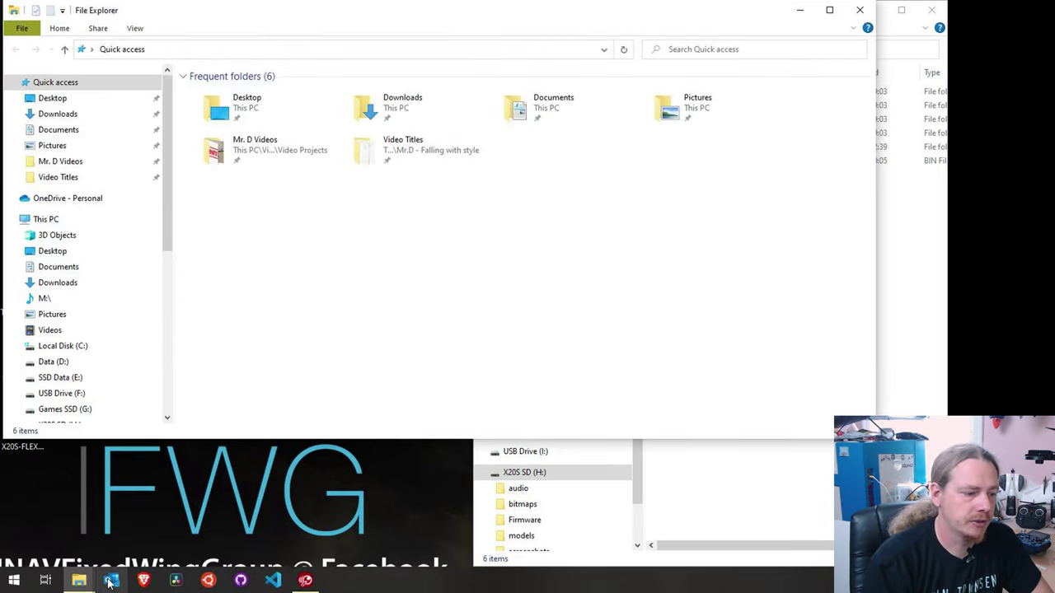
pyautogui.scroll(-2, 173, 236)
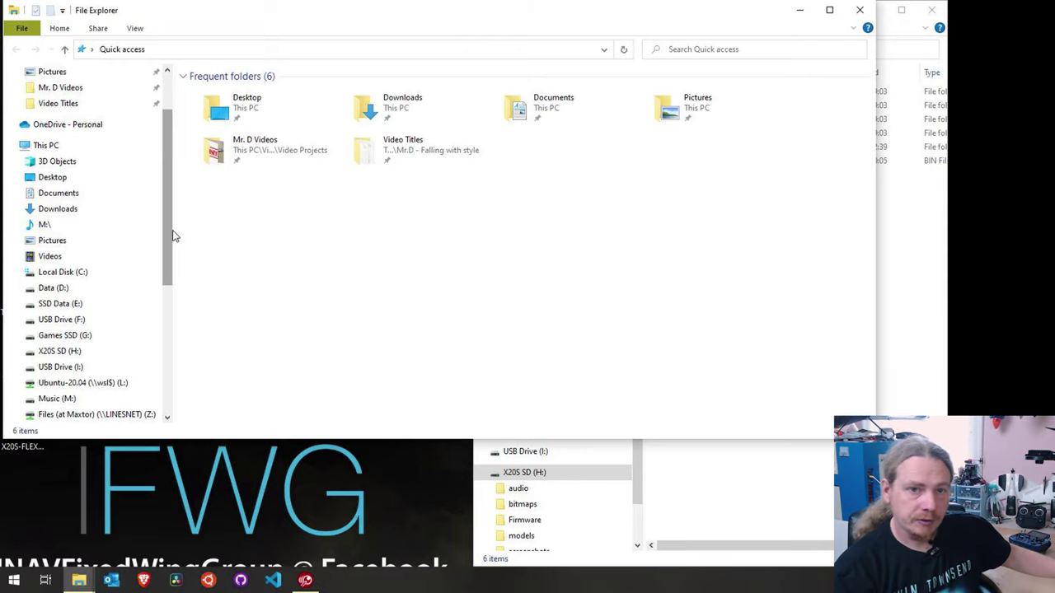
pyautogui.rightClick(79, 580)
pyautogui.click(30, 511)
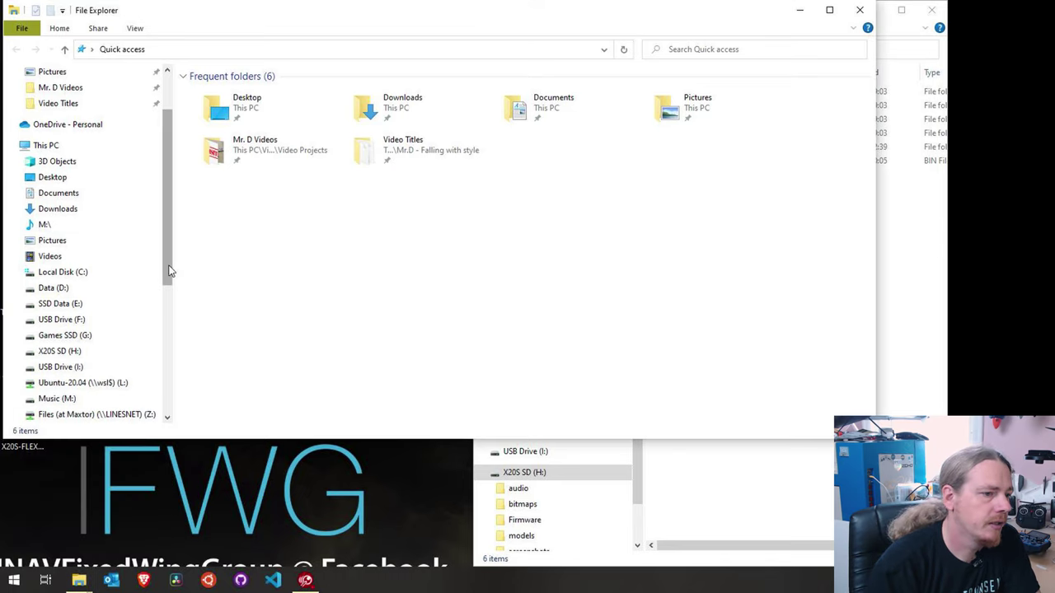
pyautogui.moveTo(166, 267); pyautogui.dragTo(181, 400)
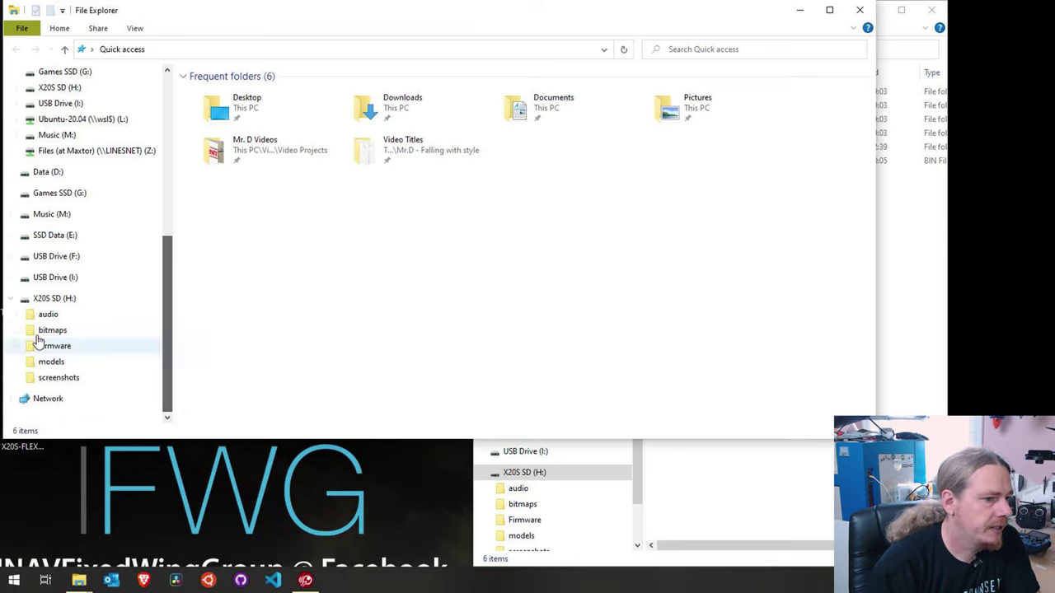
pyautogui.click(12, 301)
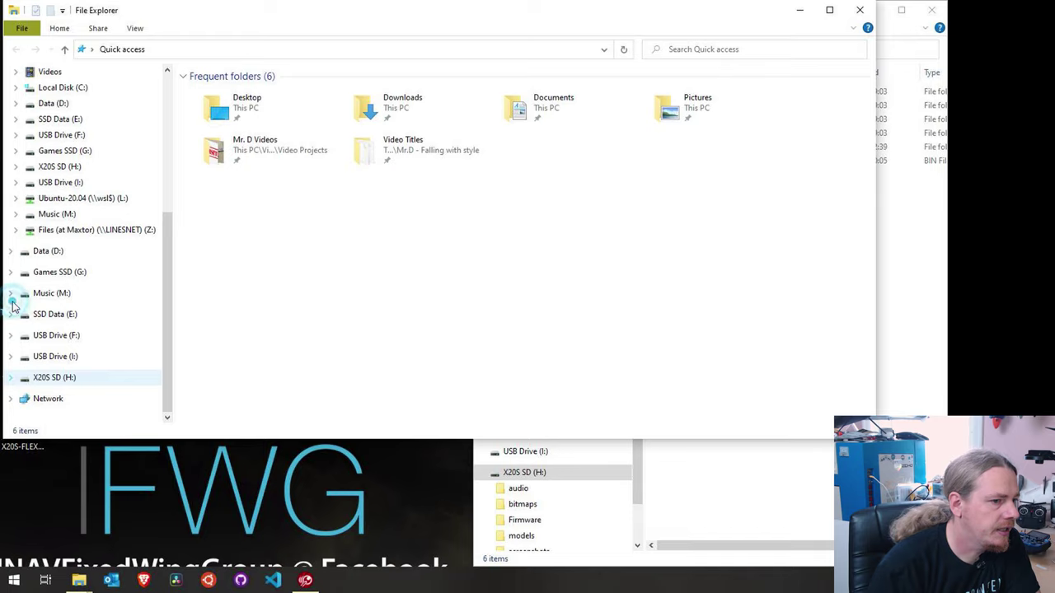
pyautogui.click(55, 359)
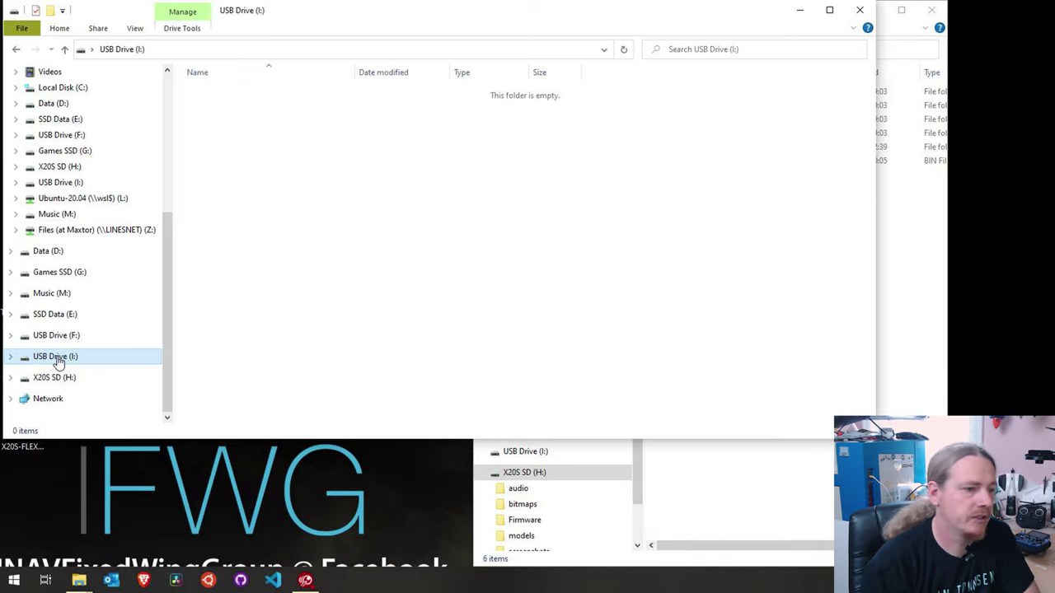
# - Check the contents of USB Drive (F:) and USB Drive (I:) and rename drive I: to X20S SD
pyautogui.click(52, 337)
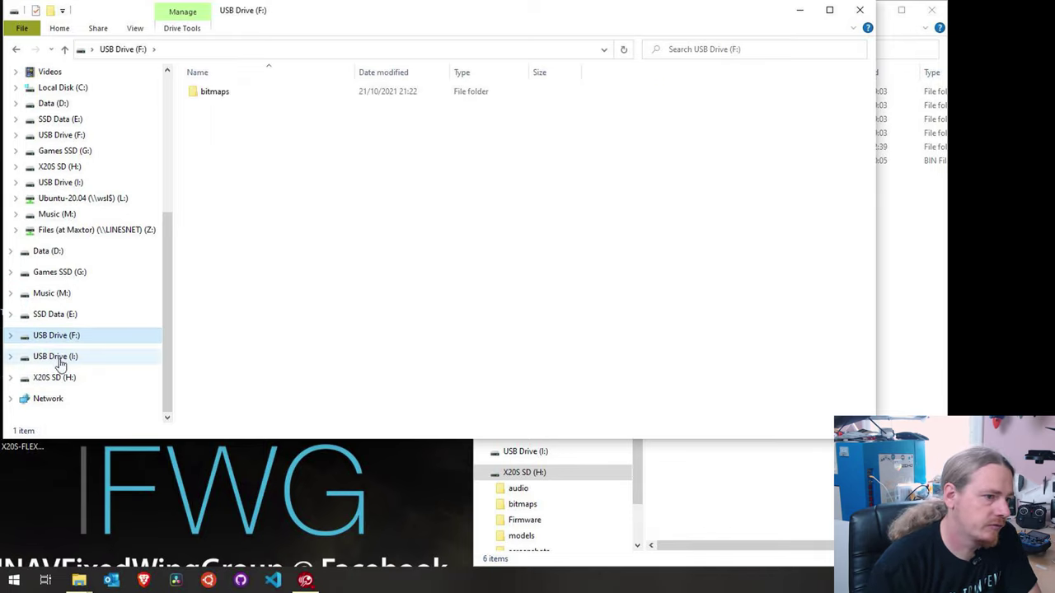
pyautogui.click(60, 365)
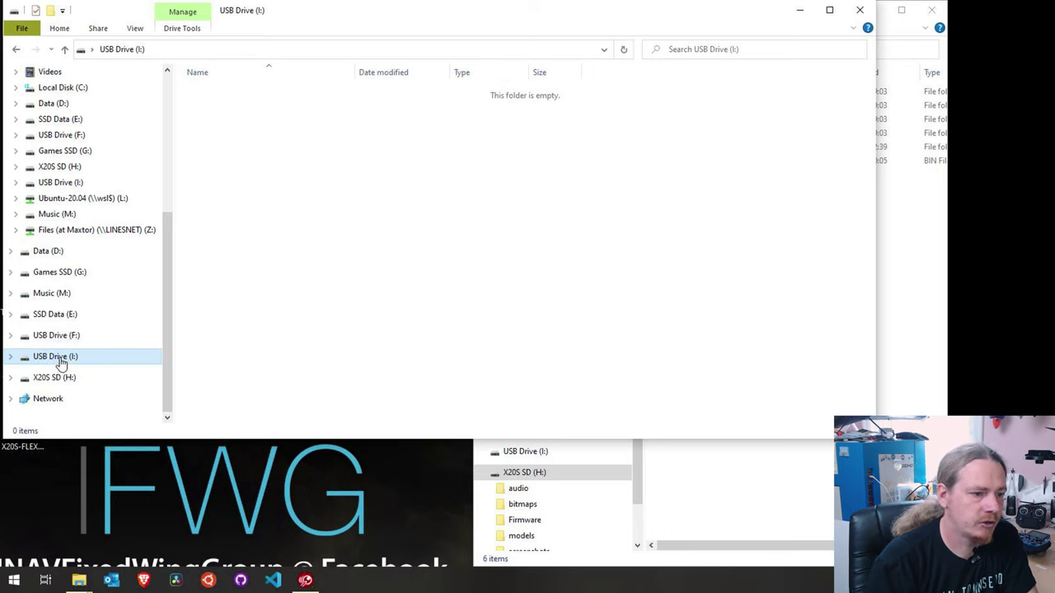
pyautogui.rightClick(65, 360)
pyautogui.click(88, 348)
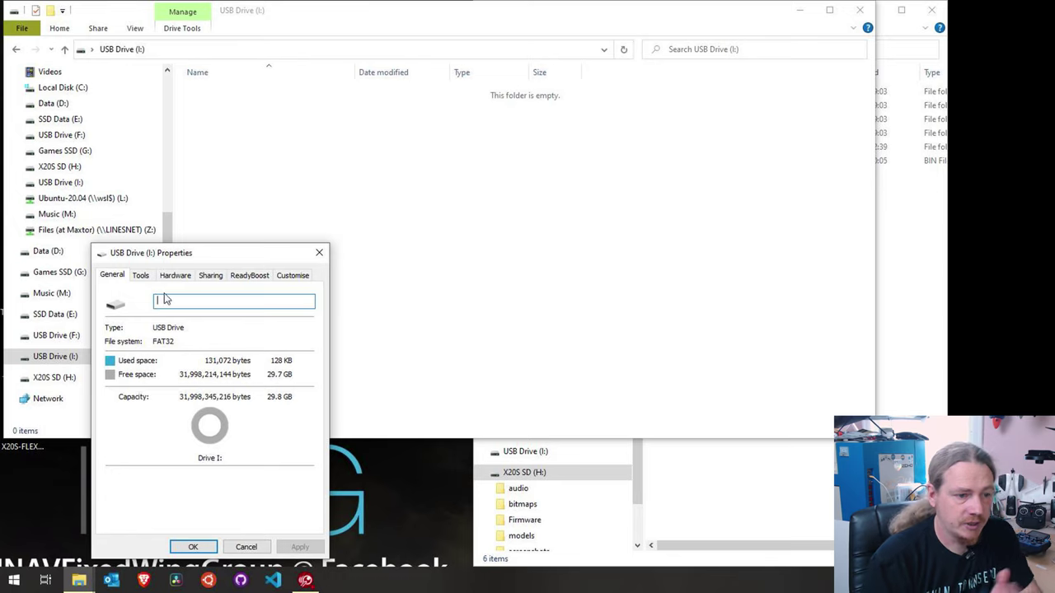
pyautogui.moveTo(194, 256); pyautogui.dragTo(299, 173)
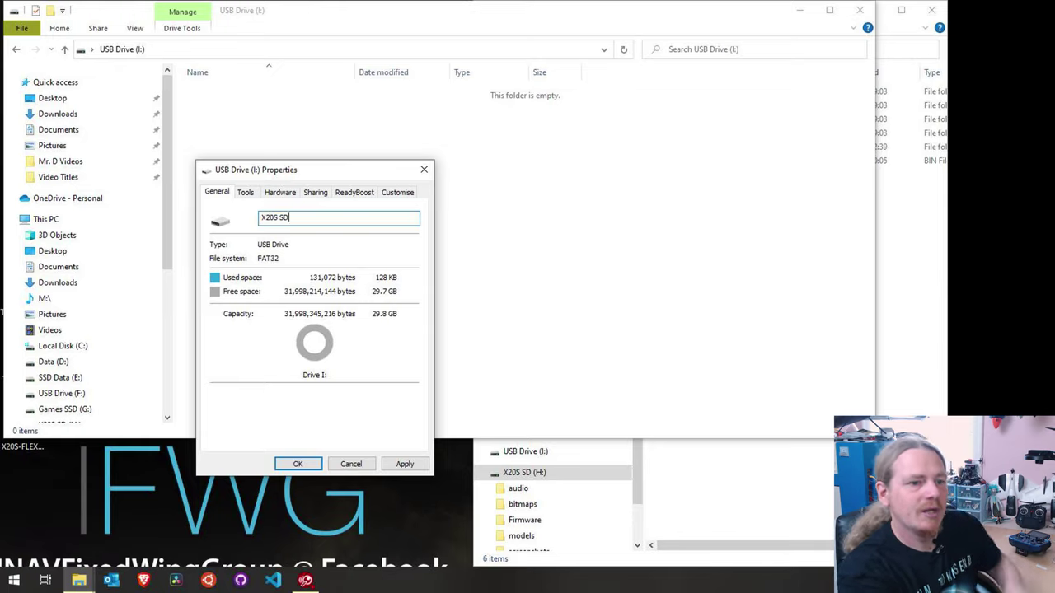
pyautogui.click(302, 462)
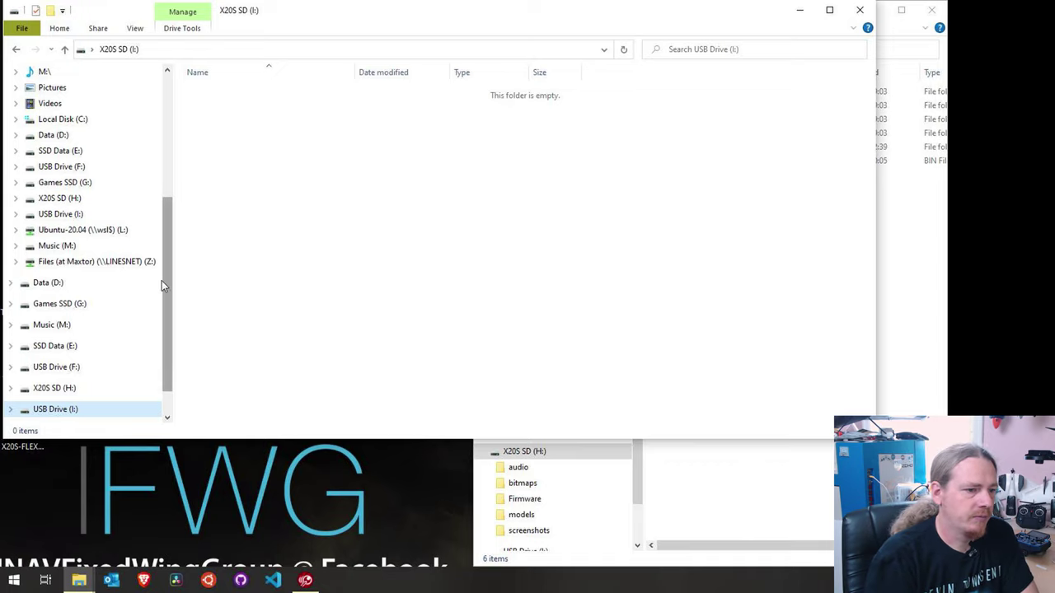
# - Compare the X20S SD (H:) and X20S SD (I:) drives, then dock the I: window to the right half of the screen
pyautogui.scroll(-1, 169, 338)
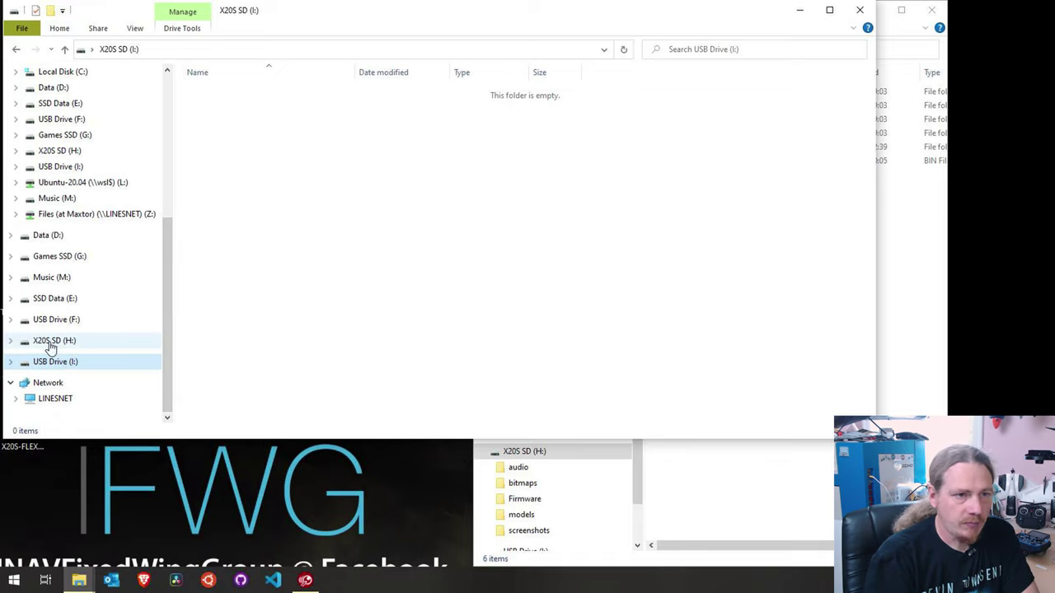
pyautogui.click(52, 341)
pyautogui.click(47, 361)
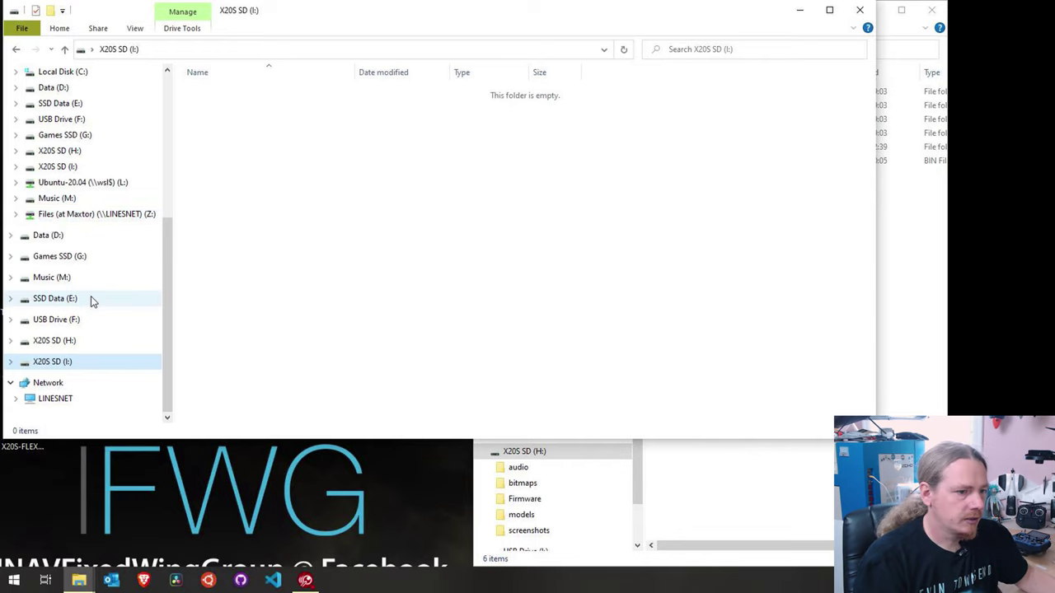
pyautogui.click(54, 345)
pyautogui.click(47, 361)
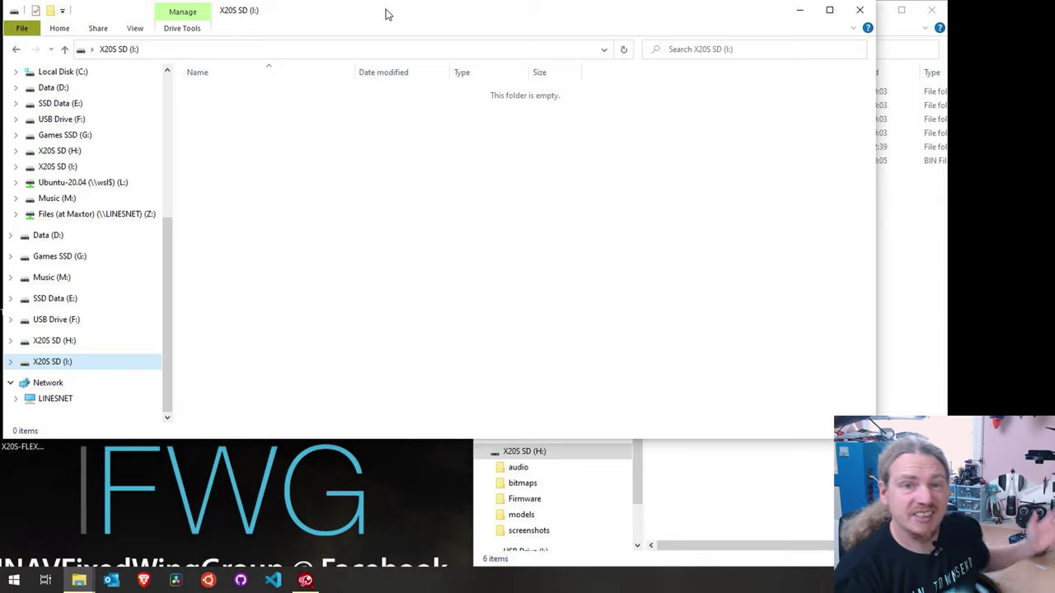
pyautogui.moveTo(407, 17); pyautogui.dragTo(947, 165)
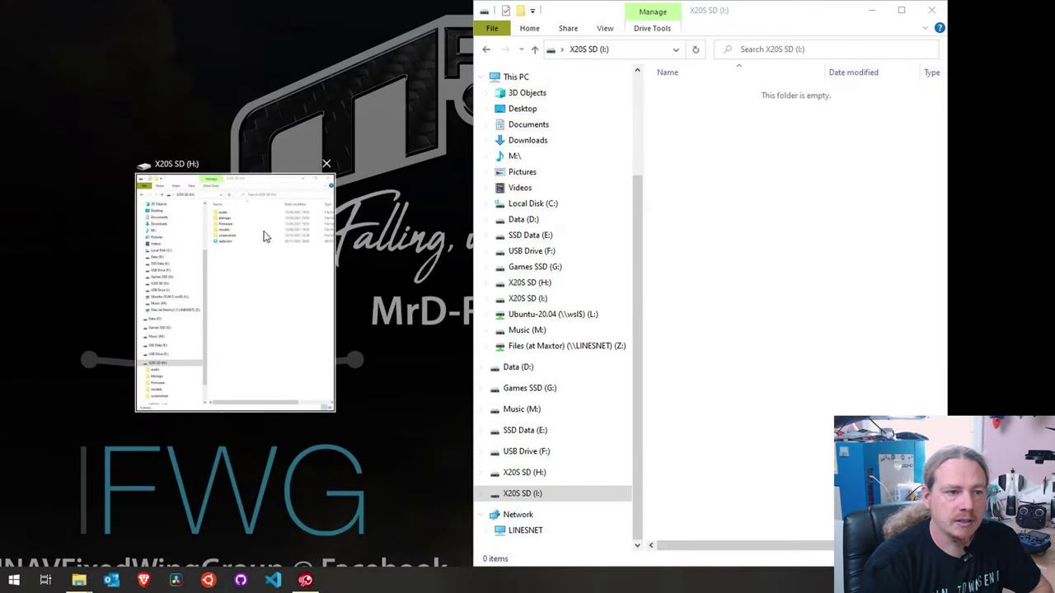
pyautogui.click(737, 41)
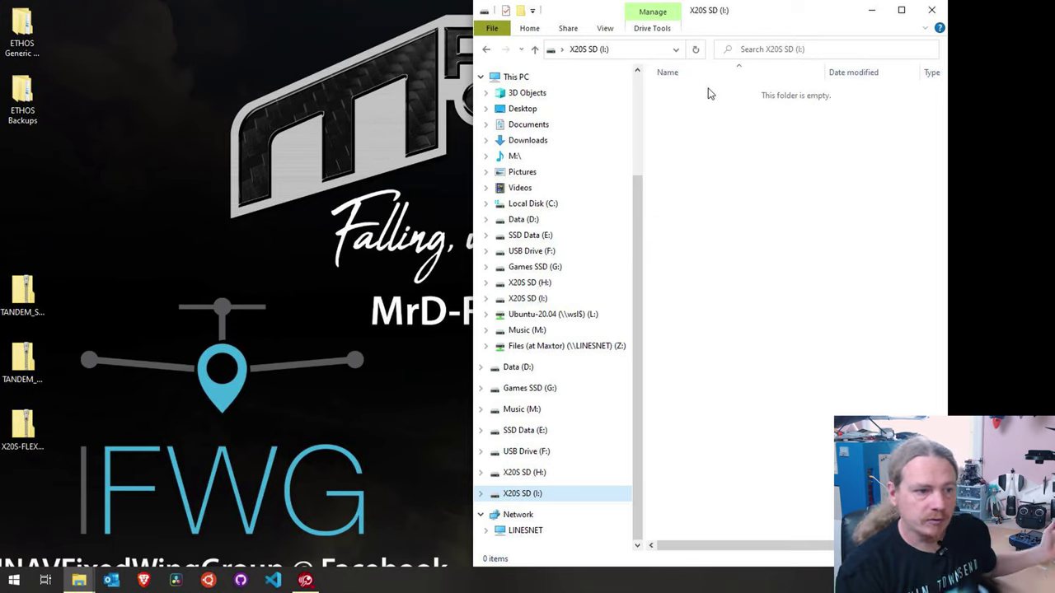
# - Open TANDEM_SD.zip from the desktop and copy its bitmaps folder to the root of X20S SD (I:)
pyautogui.click(27, 297)
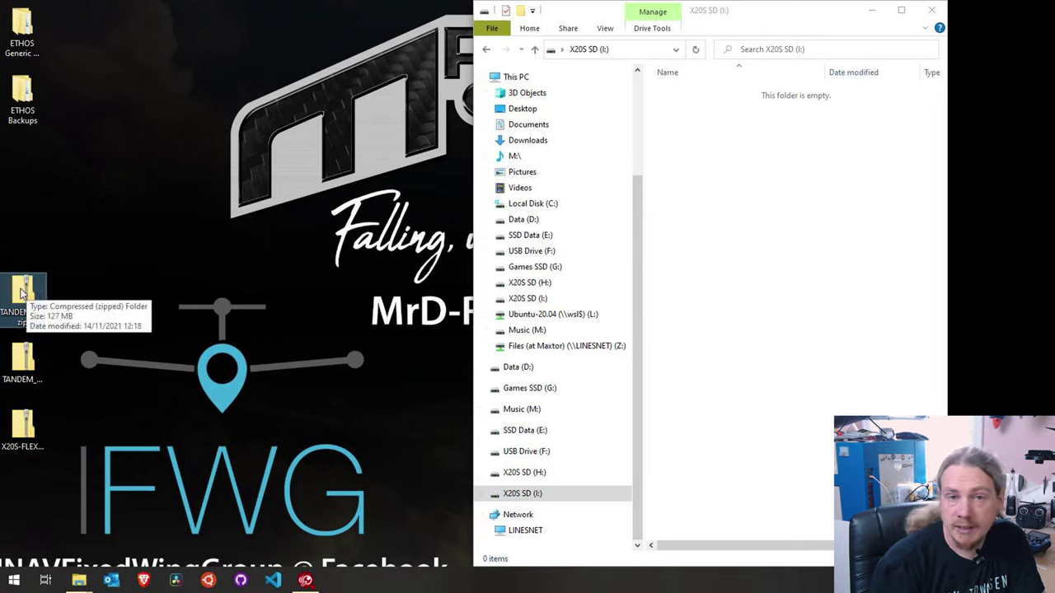
pyautogui.doubleClick(23, 293)
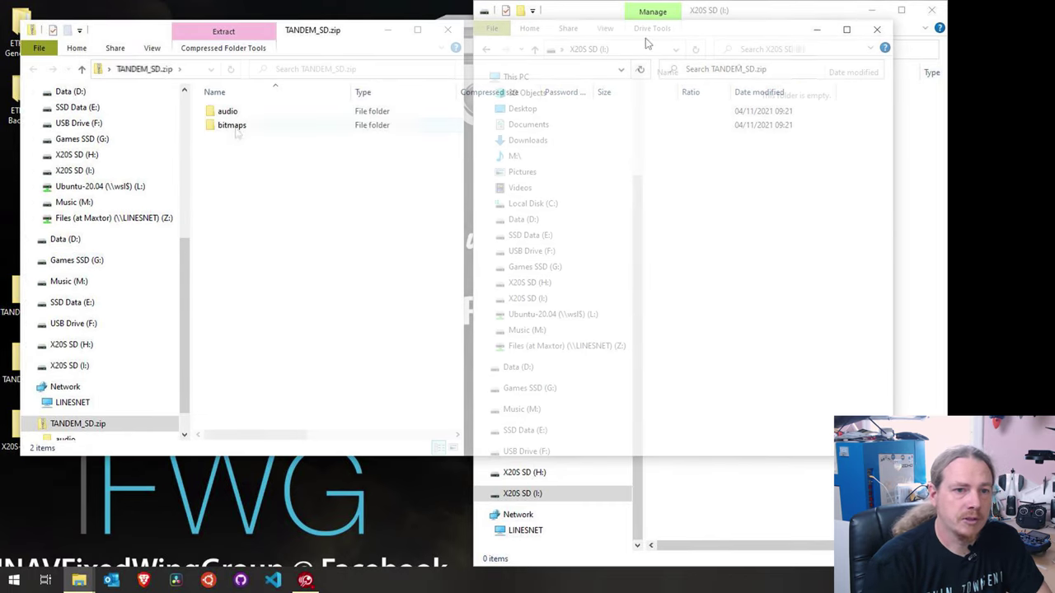
pyautogui.moveTo(231, 124); pyautogui.dragTo(780, 207)
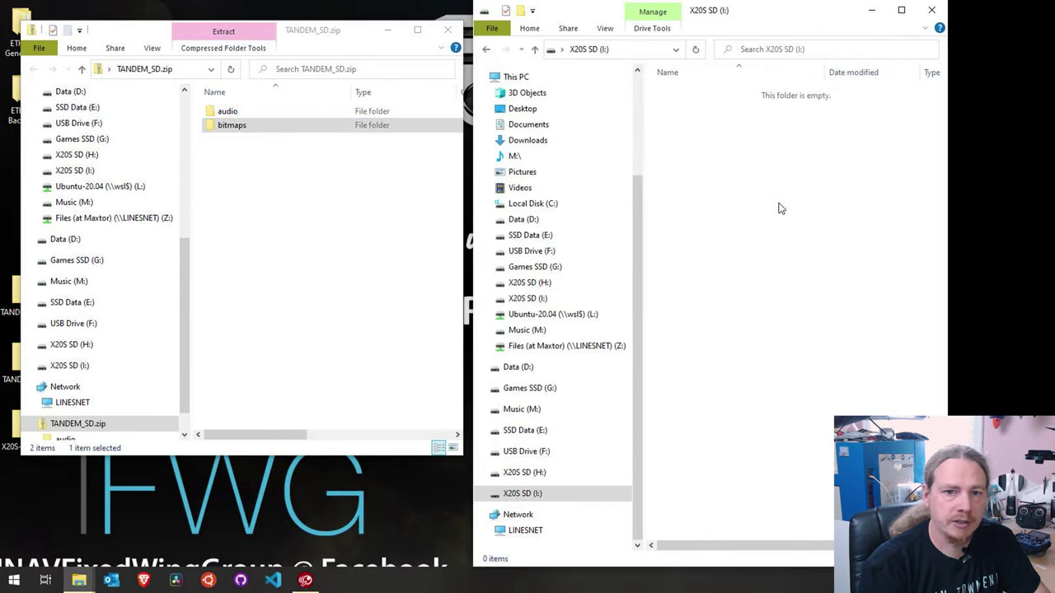
# - Open the audio folder inside TANDEM_SD.zip, and create and open a folder named audio on X20S SD (I:)
pyautogui.doubleClick(222, 112)
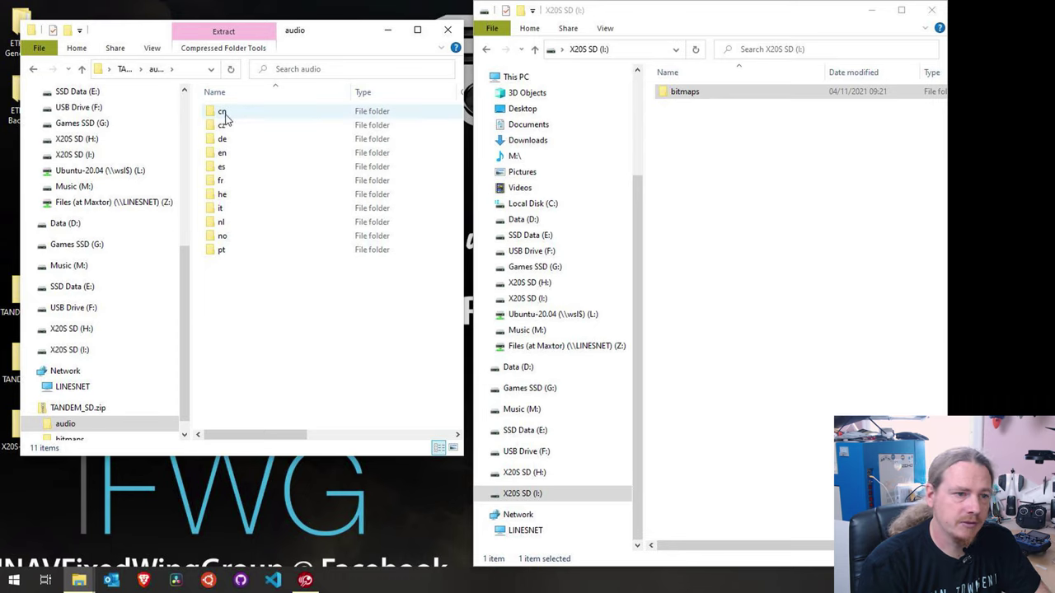
pyautogui.moveTo(297, 288); pyautogui.dragTo(223, 115)
pyautogui.rightClick(704, 168)
pyautogui.moveTo(760, 328)
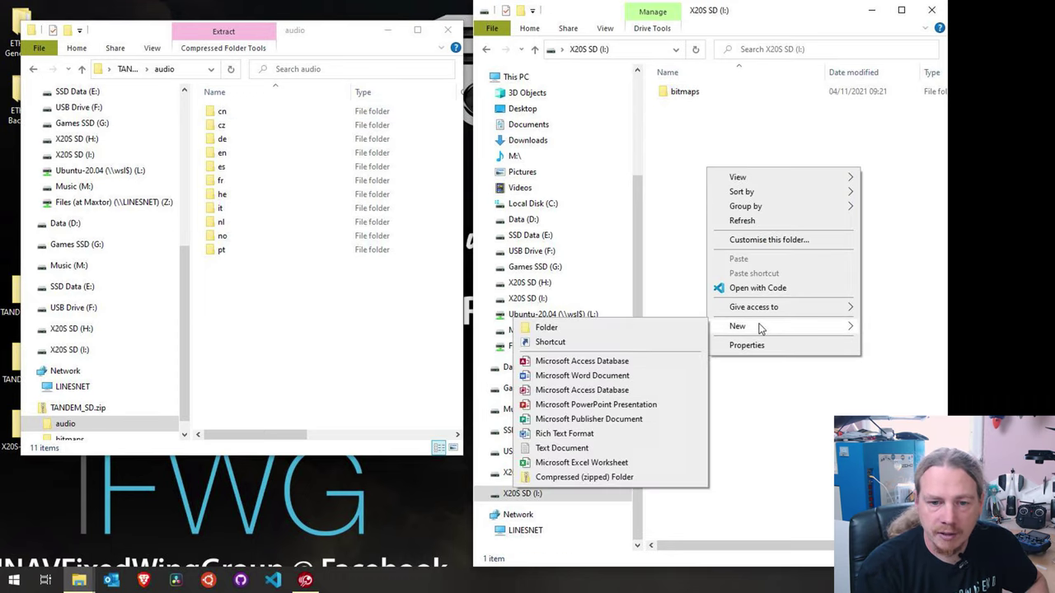
pyautogui.click(642, 327)
pyautogui.write('audio')
pyautogui.press('Return')
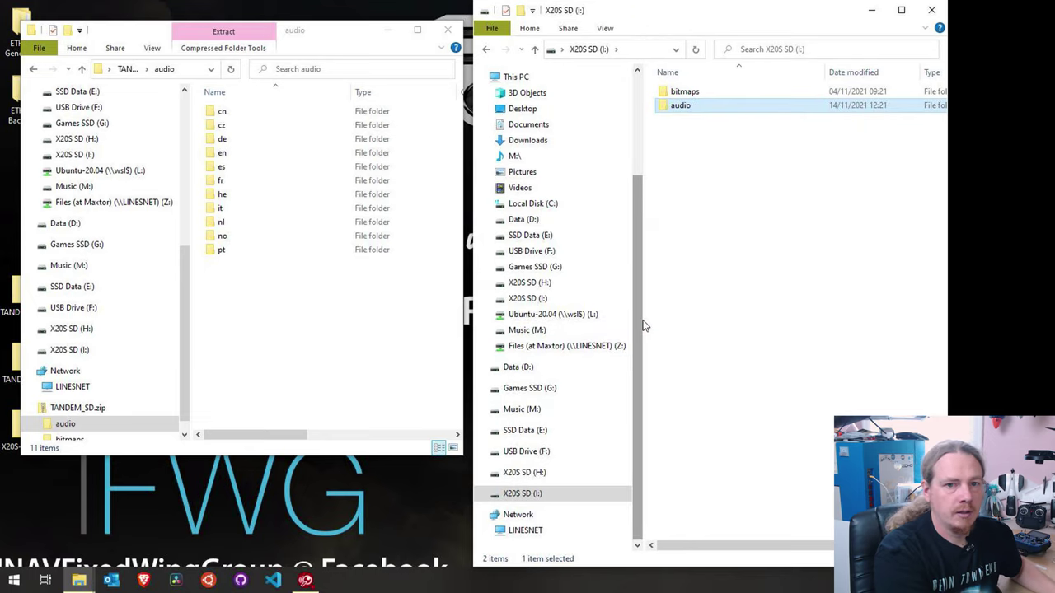
pyautogui.press('Return')
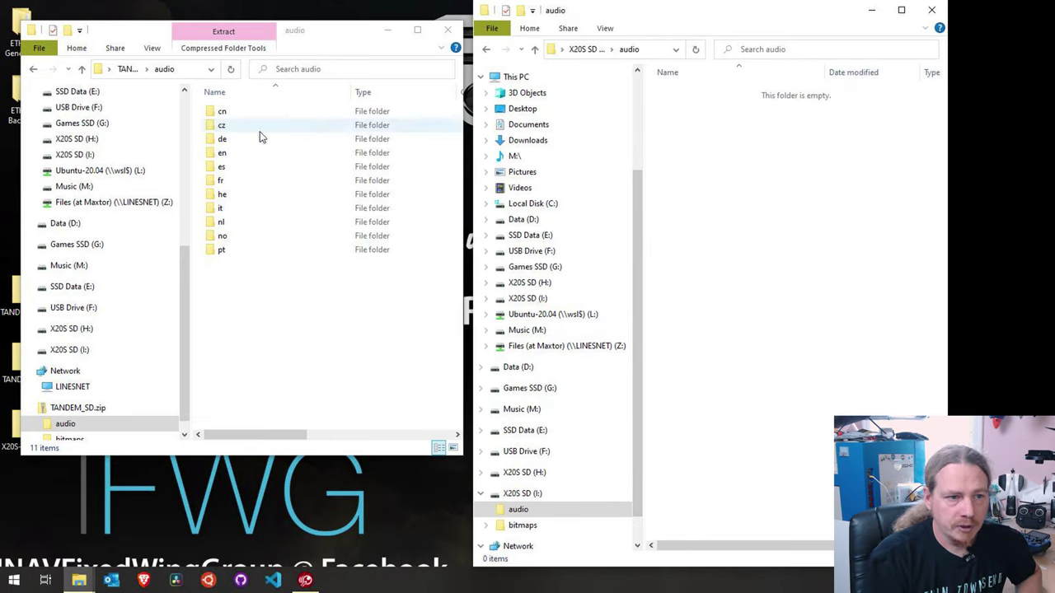
# - Copy the en folder from the archive into the audio folder on X20S SD (I:), close the archive and return to the drive's root
pyautogui.moveTo(216, 156); pyautogui.dragTo(788, 183)
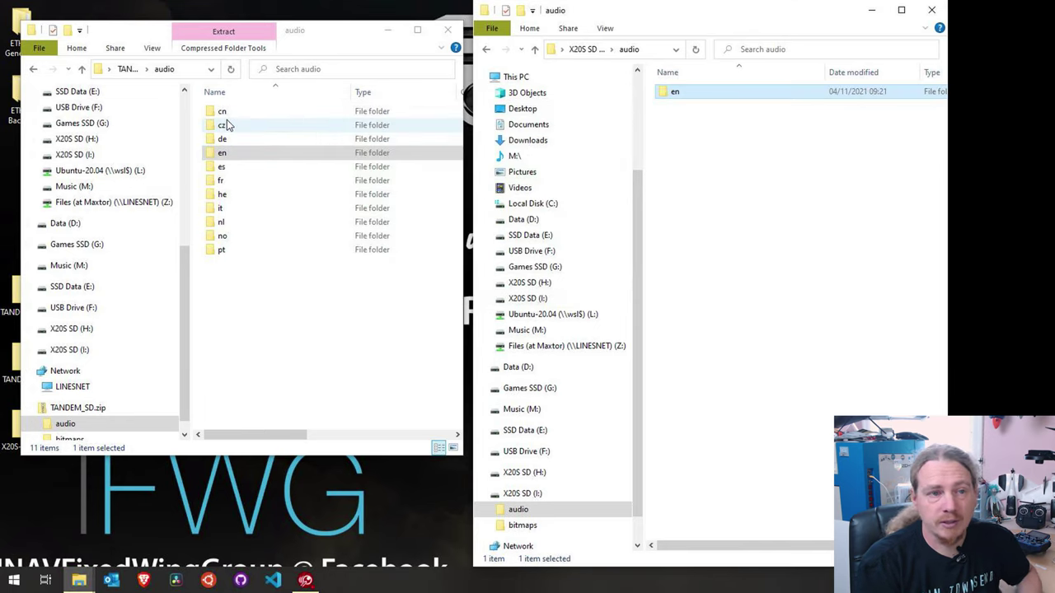
pyautogui.click(447, 30)
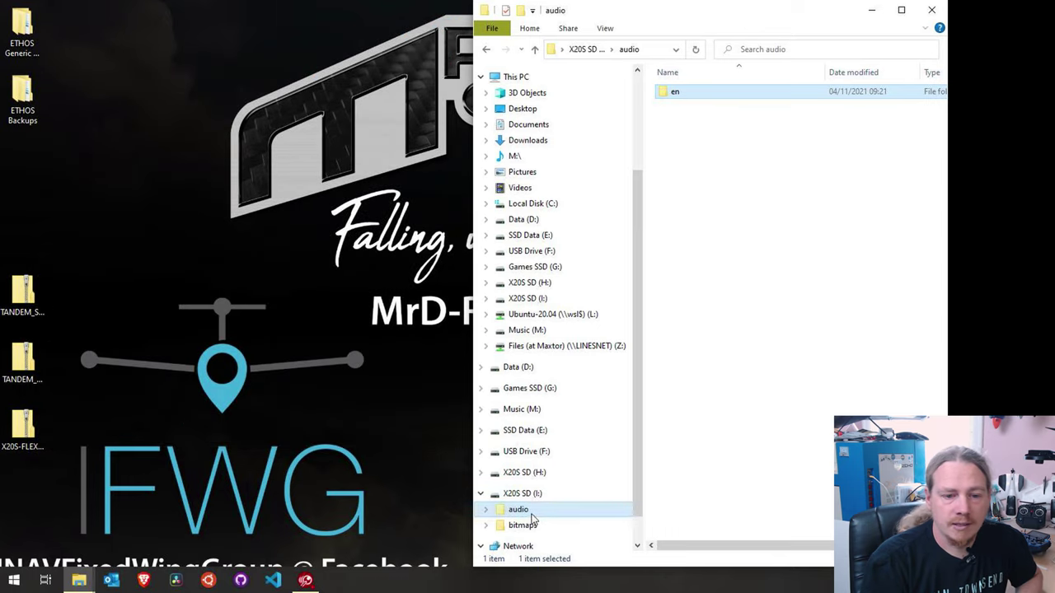
pyautogui.click(519, 493)
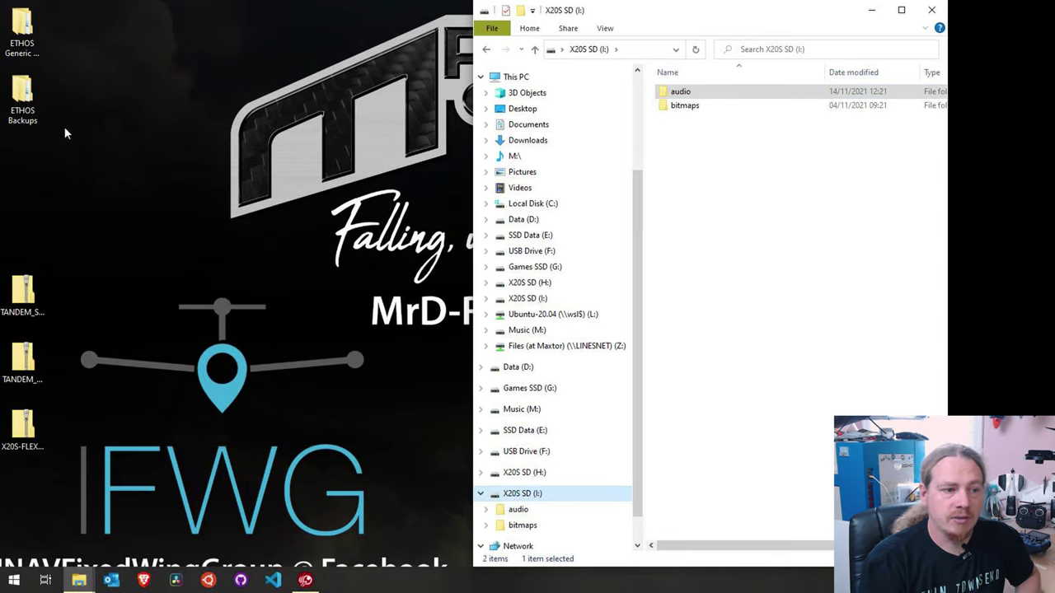
# - Copy the audio, bitmaps and Firmware folders from ETHOS Generic SD Card on the desktop to the root of X20S SD (I:)
pyautogui.click(23, 362)
pyautogui.click(33, 310)
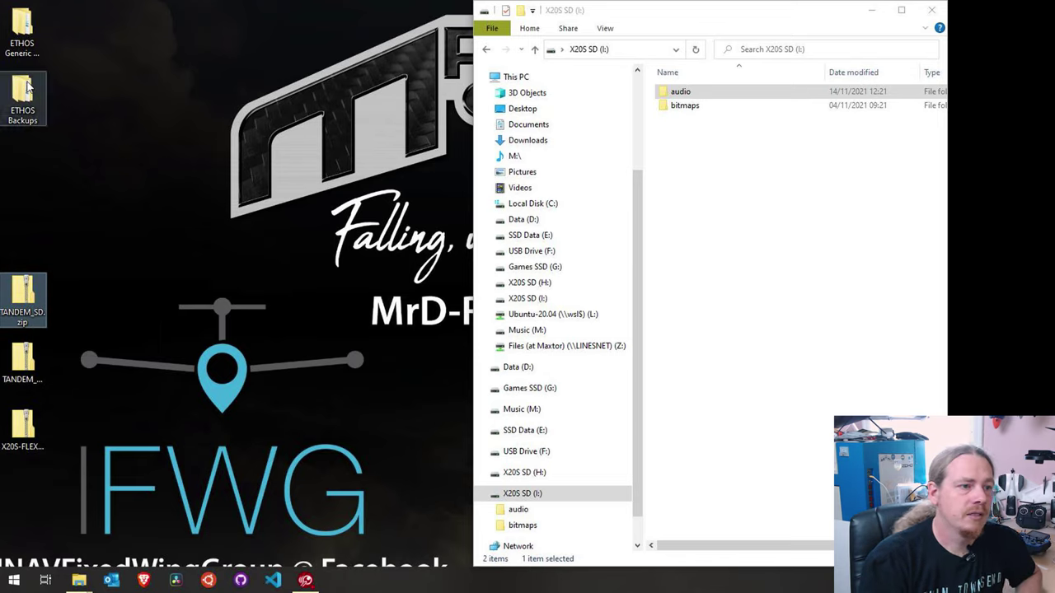
pyautogui.doubleClick(22, 29)
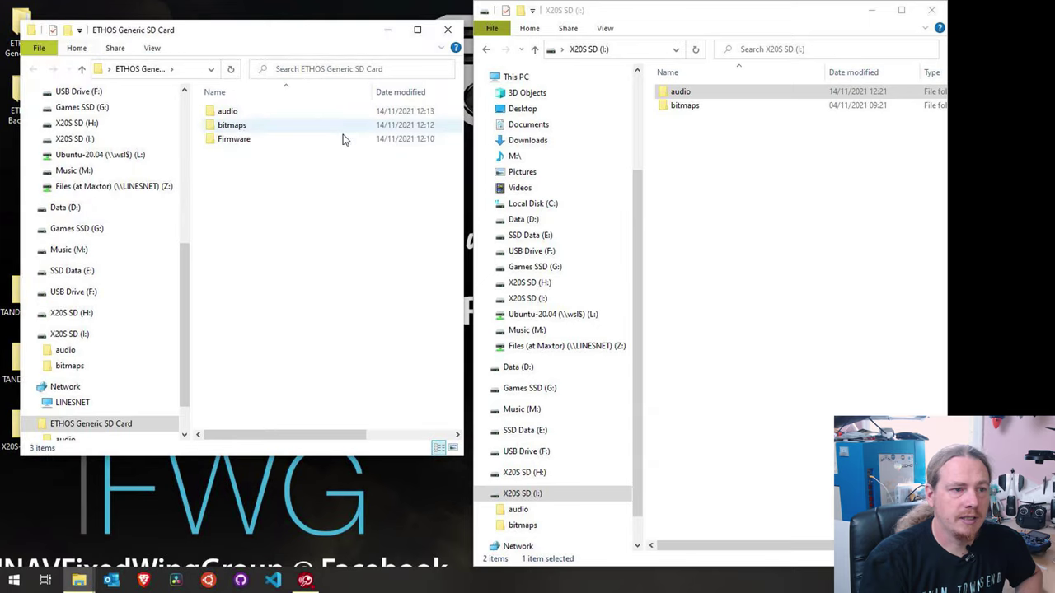
pyautogui.moveTo(260, 192); pyautogui.dragTo(742, 269)
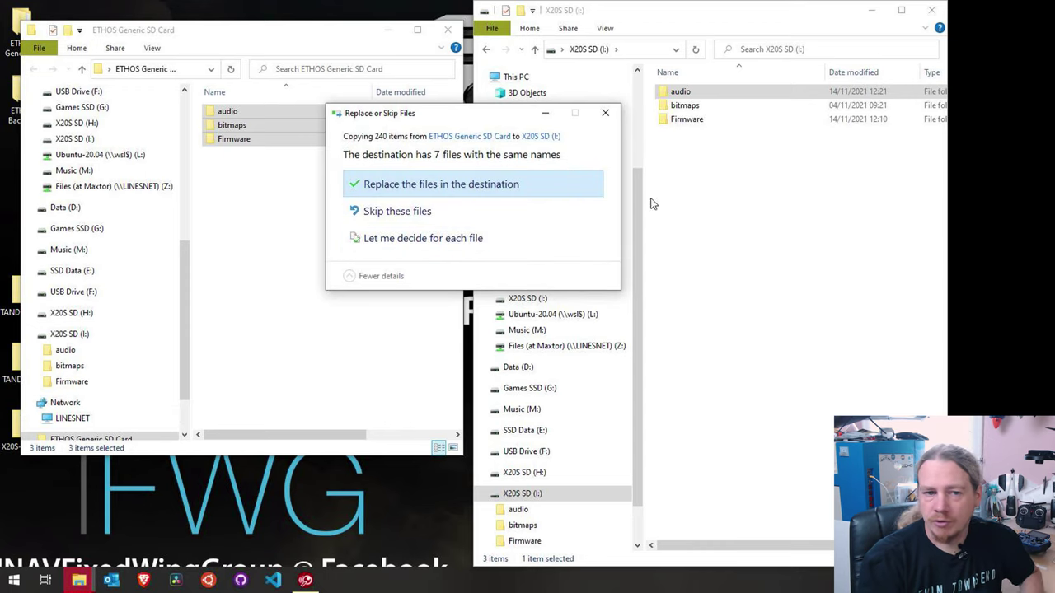
# - Resolve the file conflicts individually, keeping all files already in X20S SD (I:), complete the copy and close the ETHOS Generic SD Card window
pyautogui.click(417, 249)
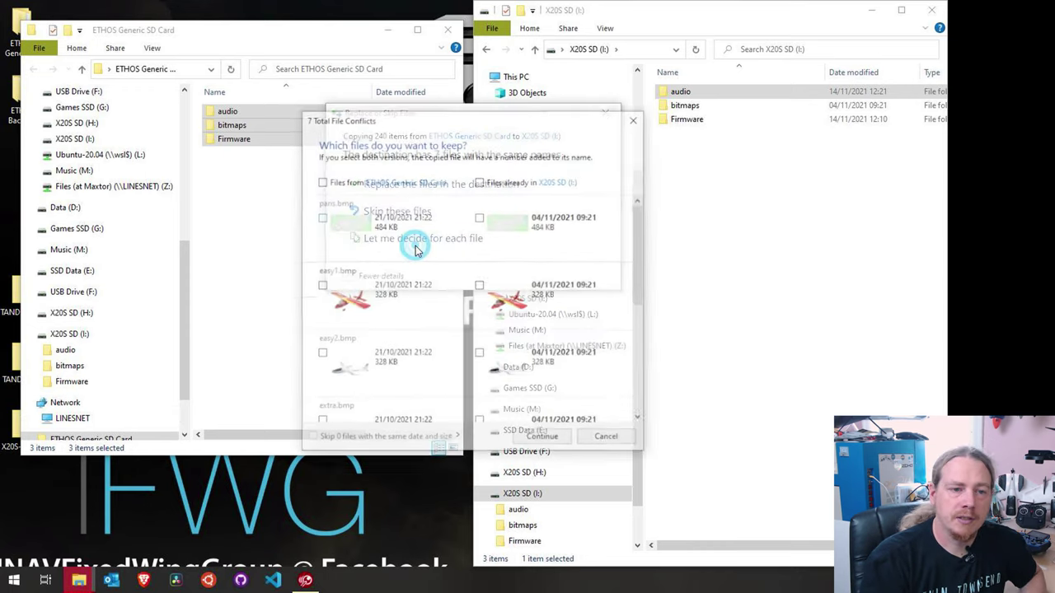
pyautogui.moveTo(445, 122); pyautogui.dragTo(426, 66)
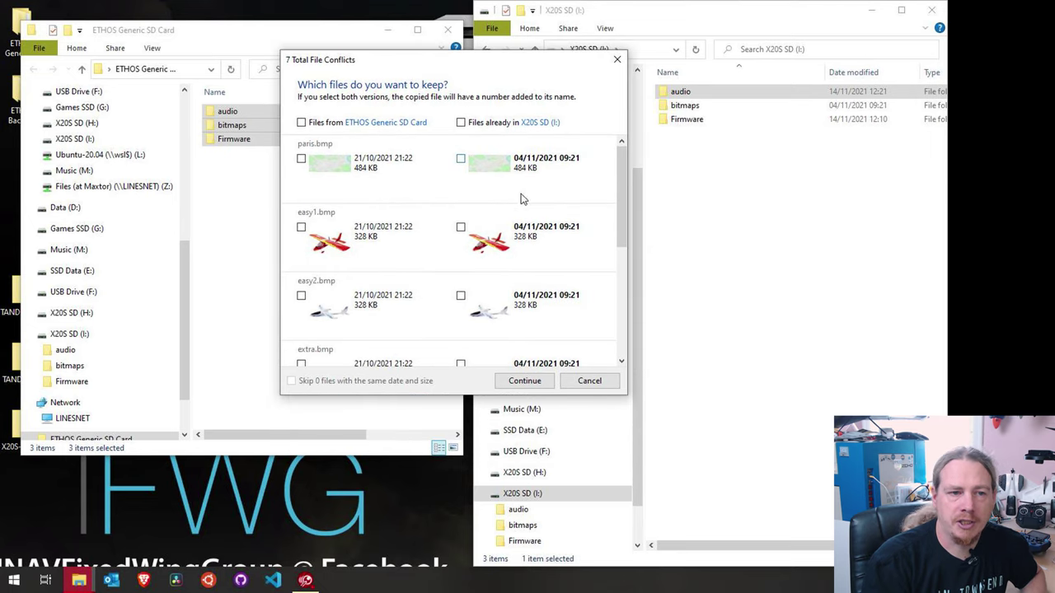
pyautogui.moveTo(621, 183)
pyautogui.mouseDown()
pyautogui.moveTo(623, 210)
pyautogui.moveTo(616, 179)
pyautogui.mouseUp()
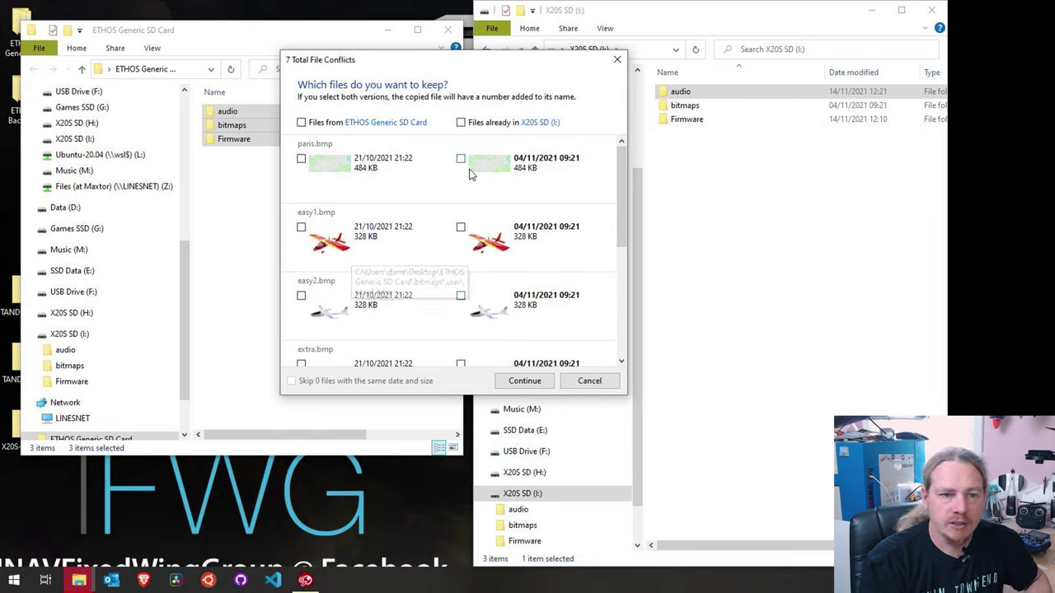
pyautogui.moveTo(624, 198); pyautogui.dragTo(631, 161)
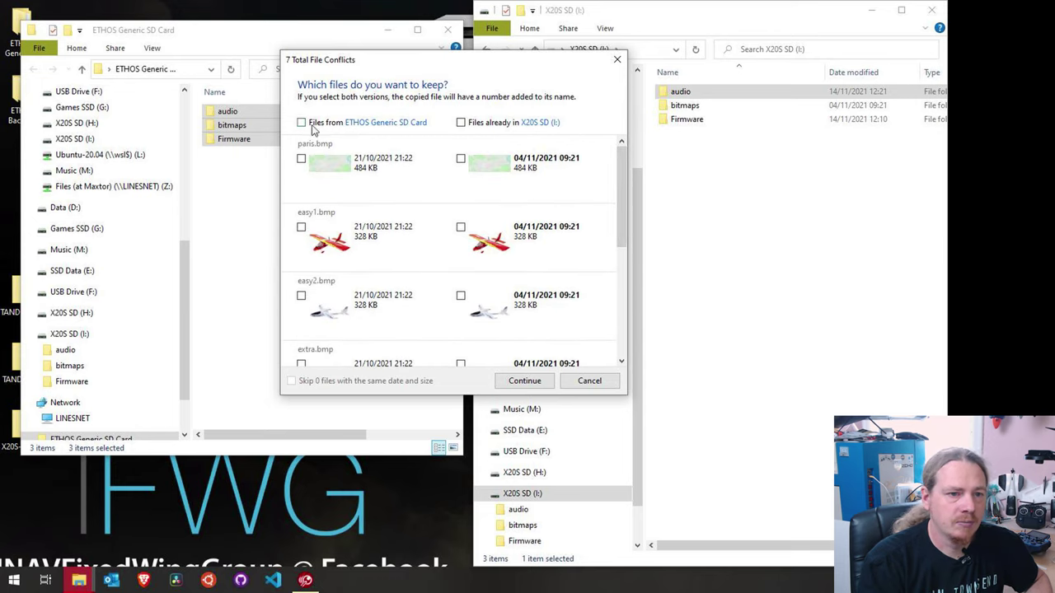
pyautogui.click(461, 122)
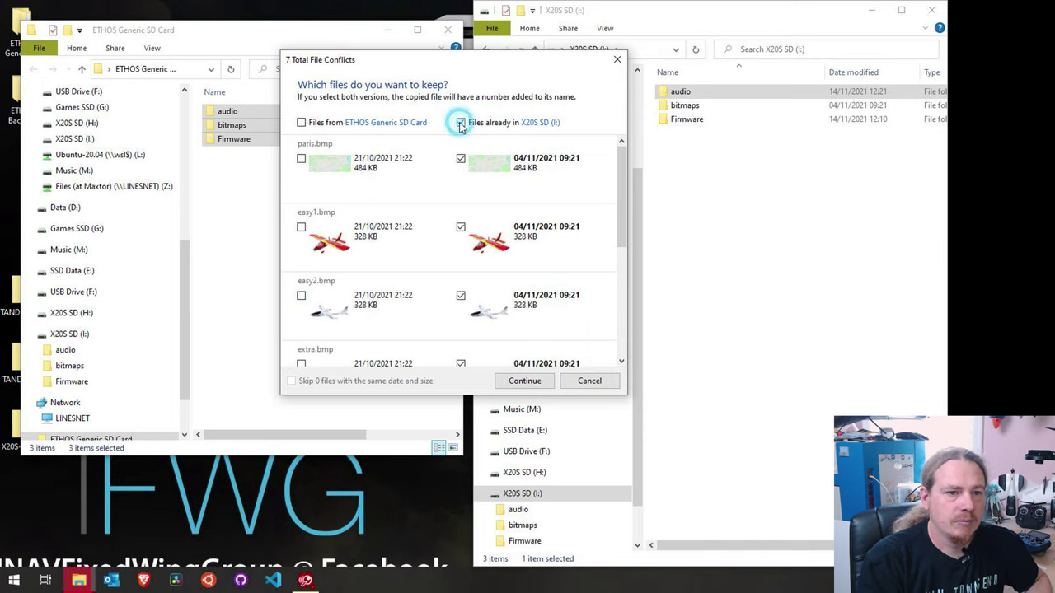
pyautogui.click(524, 380)
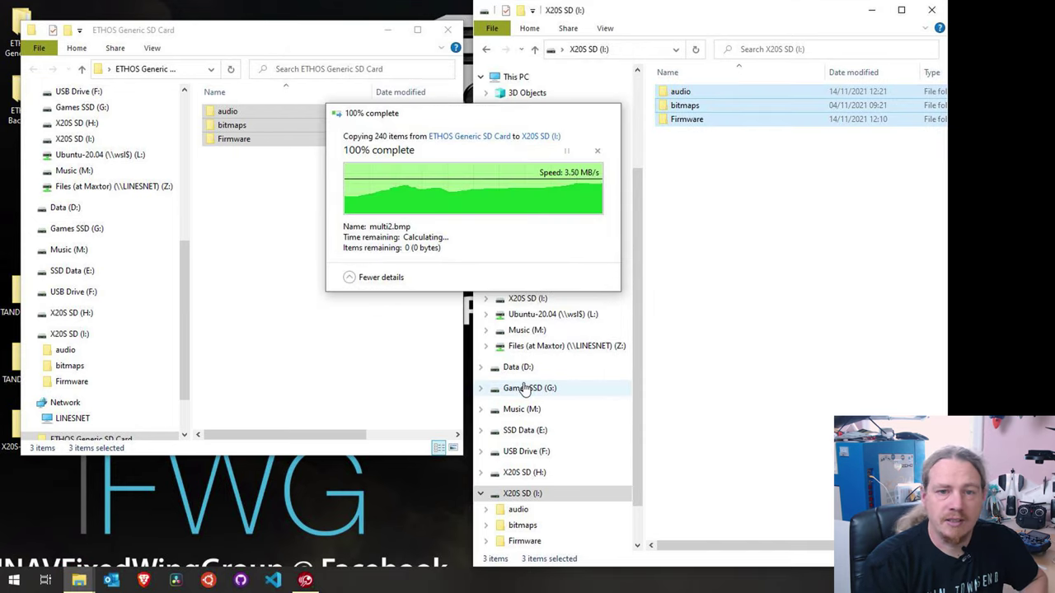
pyautogui.click(740, 186)
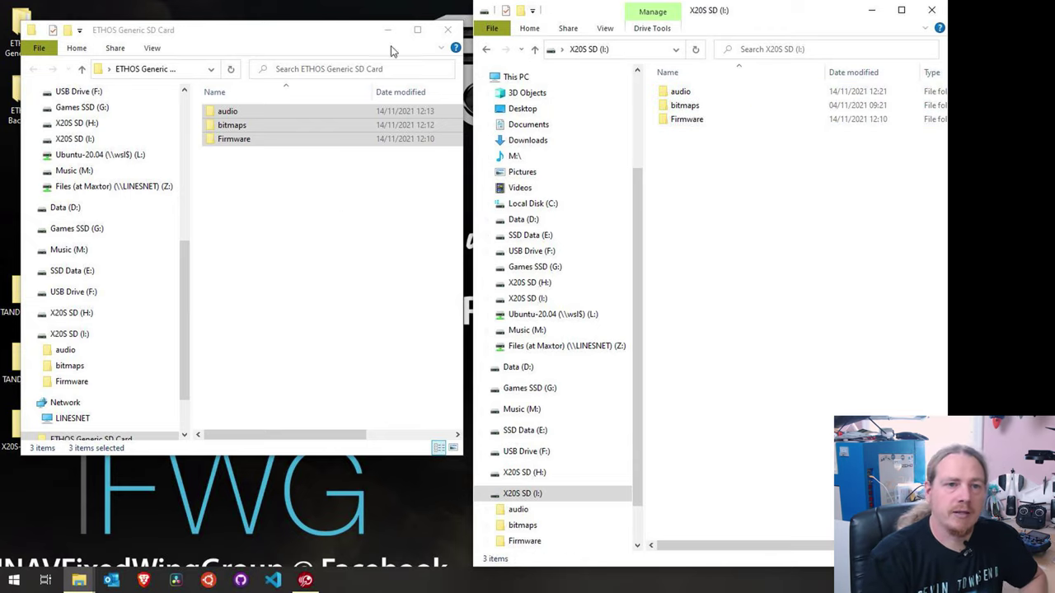
pyautogui.click(447, 29)
# - Copy the models folder and radio.bin from the 1.0.13 folder in ETHOS Backups to the root of X20S SD (I:), and close the backup window
pyautogui.doubleClick(18, 100)
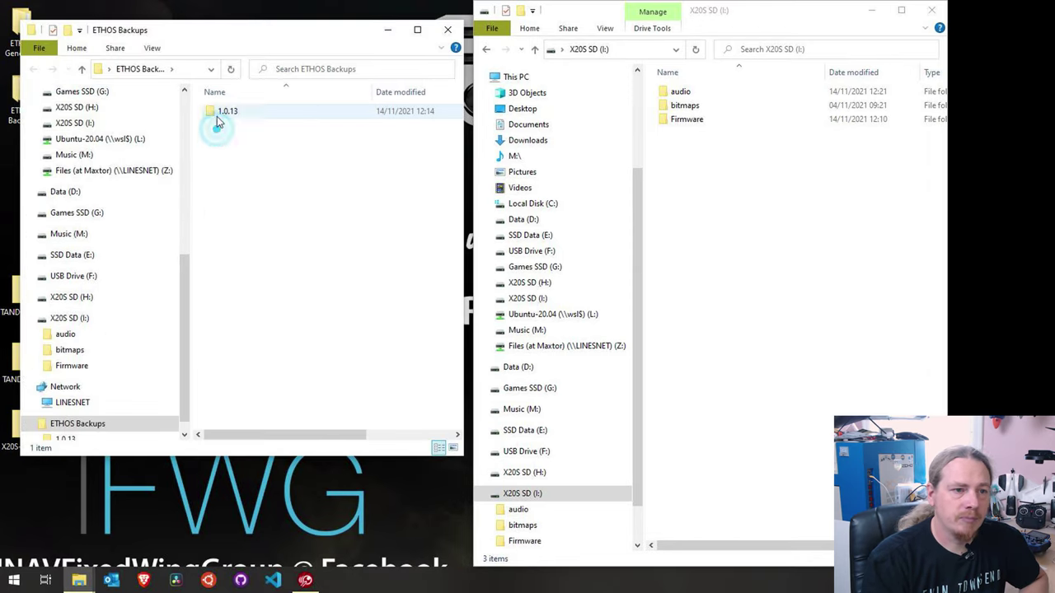
pyautogui.doubleClick(211, 114)
pyautogui.moveTo(272, 188); pyautogui.dragTo(737, 216)
pyautogui.click(446, 31)
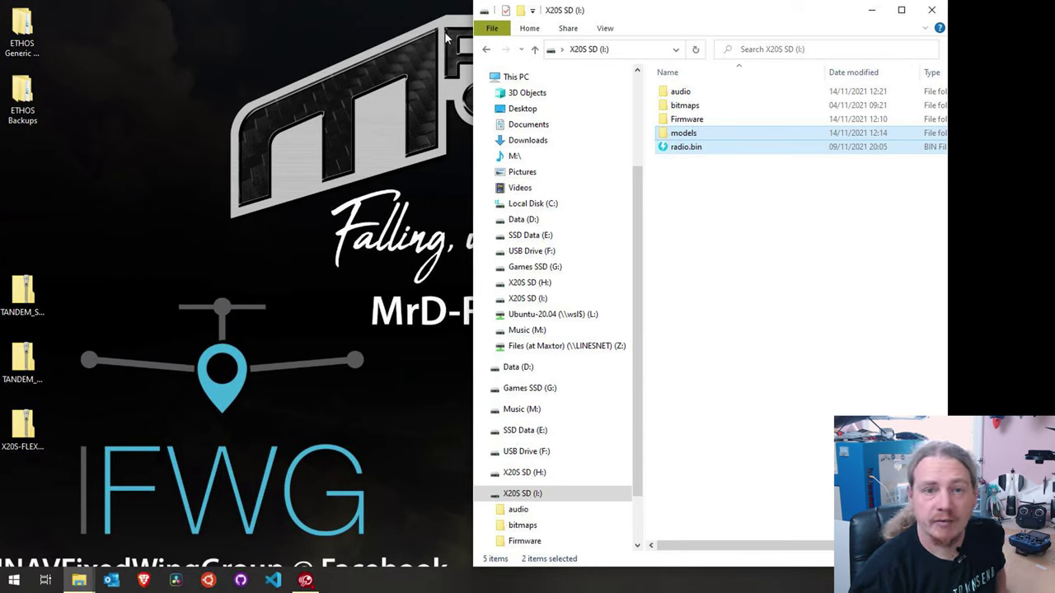
# - Show the desktop and open a new File Explorer window docked to the right half of the screen
pyautogui.press('super+d')
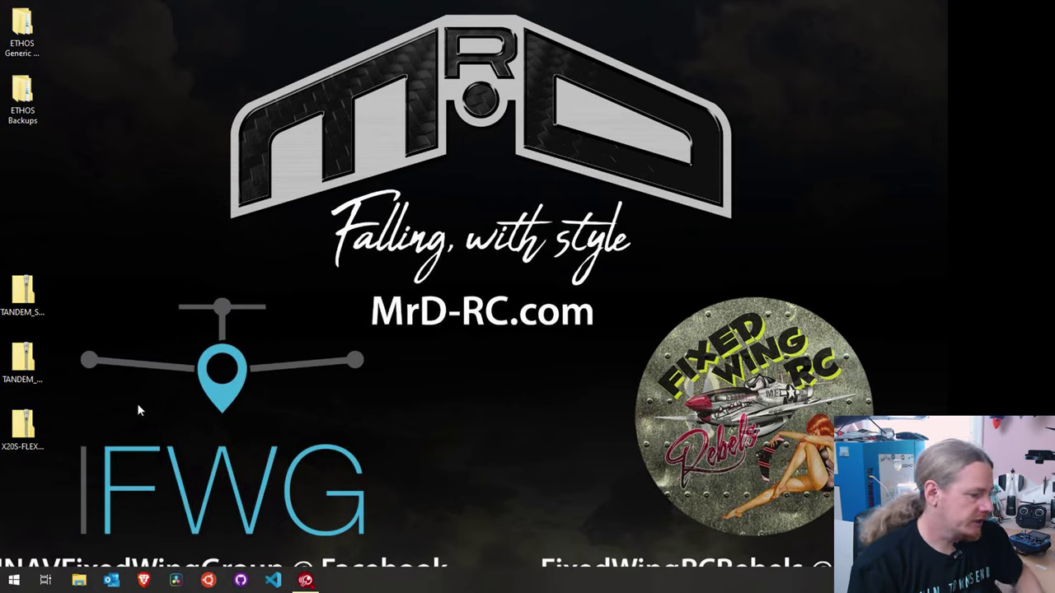
pyautogui.press('super+e')
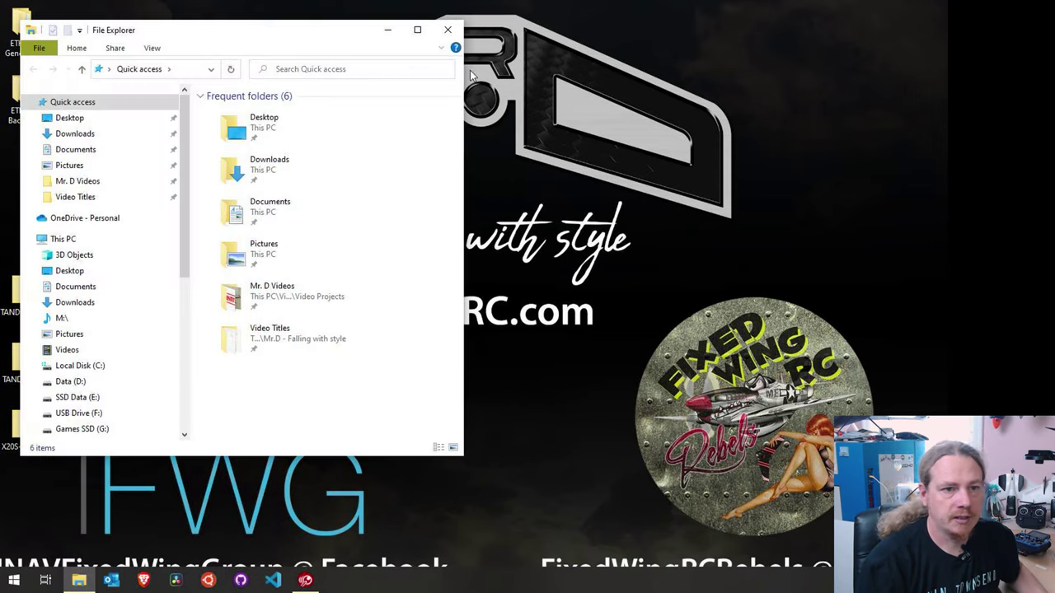
pyautogui.moveTo(296, 30); pyautogui.dragTo(813, 6)
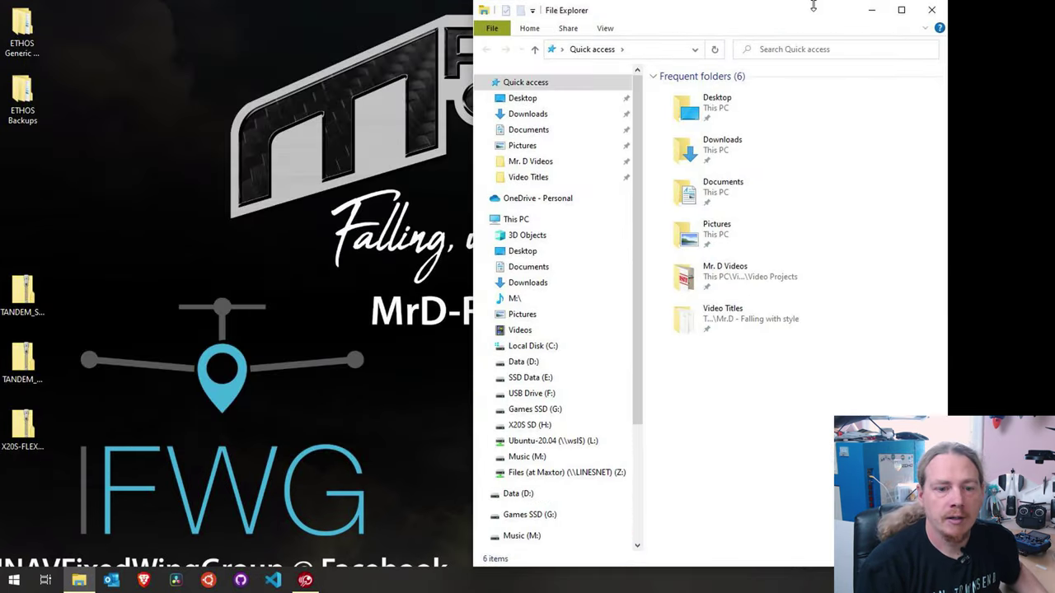
# - Rename USB Drive (F:) to X20S and leave the root of that drive open
pyautogui.moveTo(641, 212); pyautogui.dragTo(640, 348)
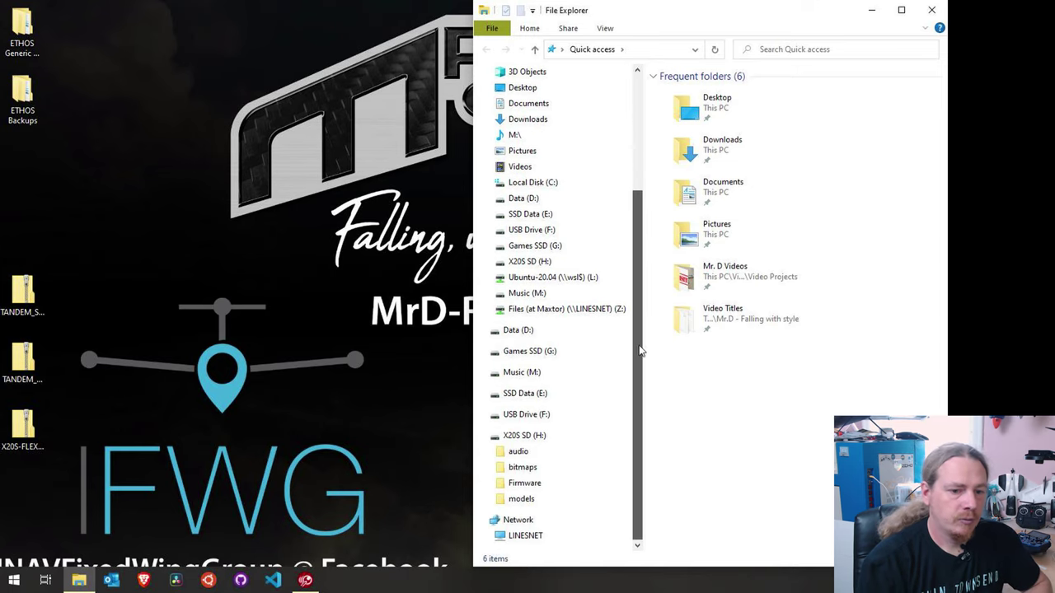
pyautogui.click(528, 442)
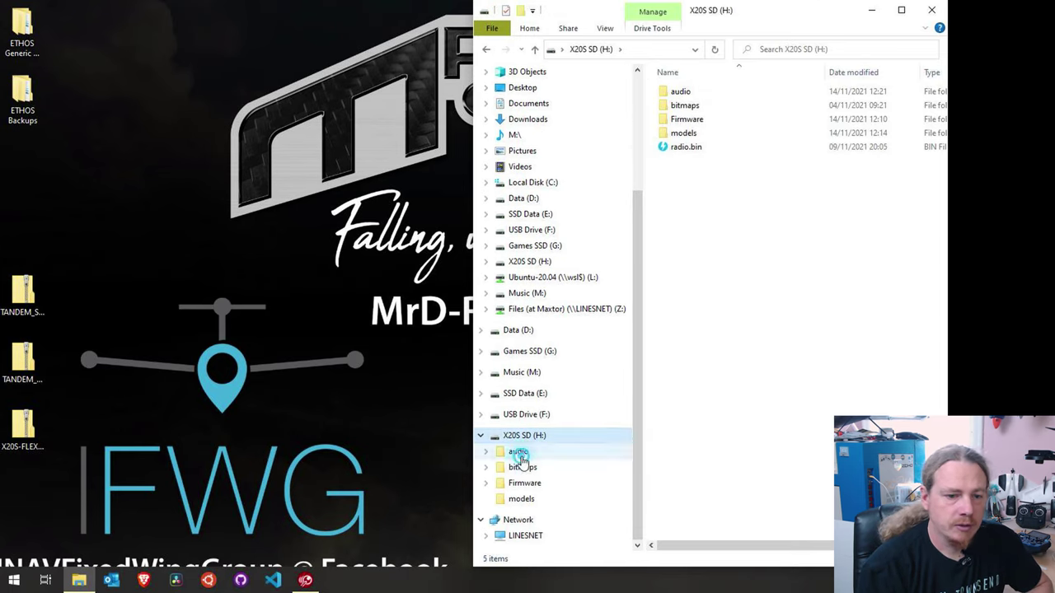
pyautogui.click(521, 417)
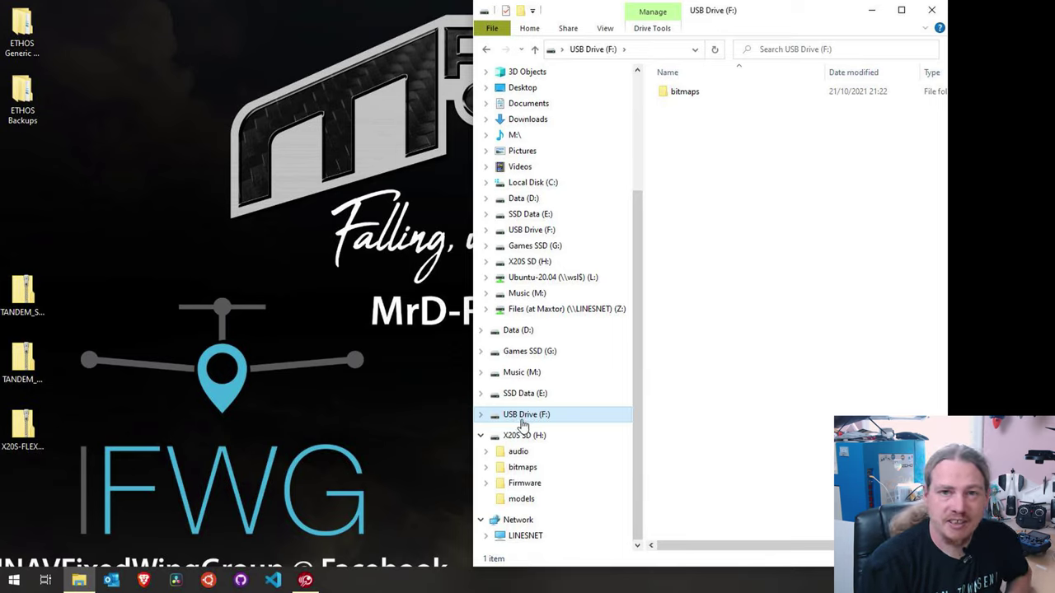
pyautogui.rightClick(526, 423)
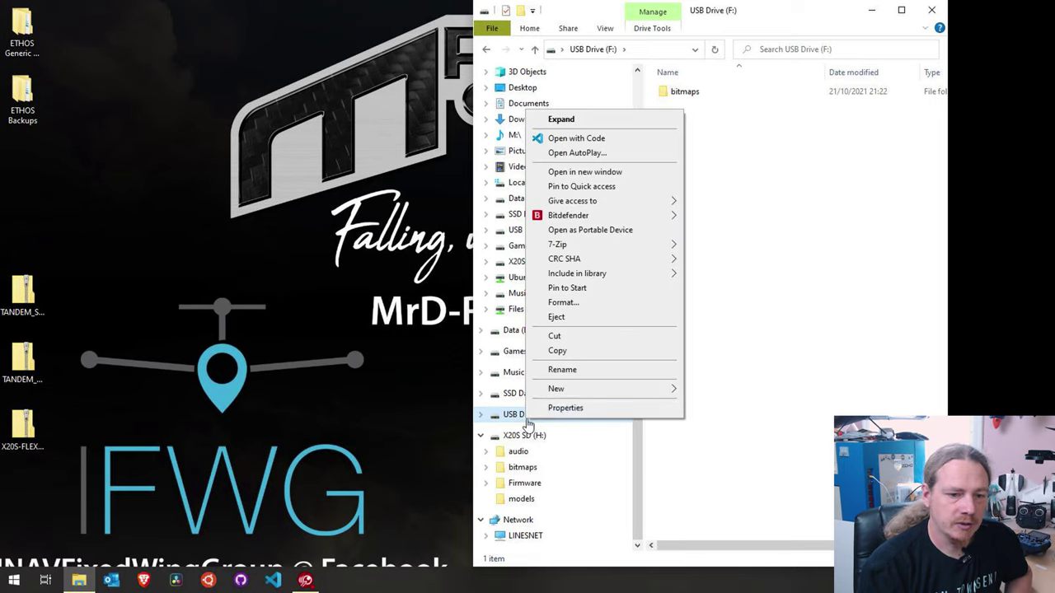
pyautogui.click(571, 369)
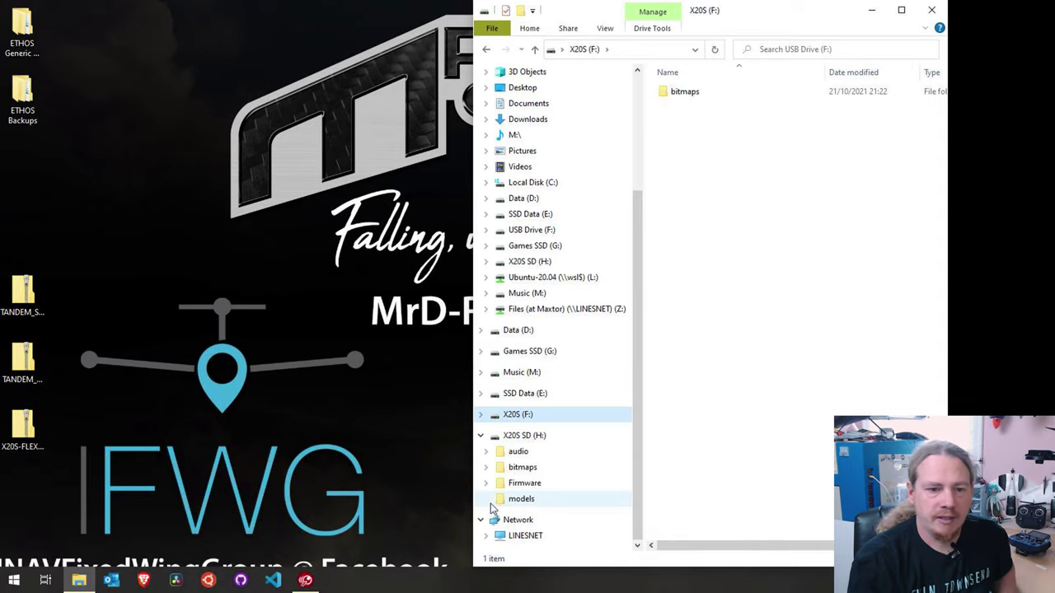
pyautogui.click(519, 437)
pyautogui.click(512, 416)
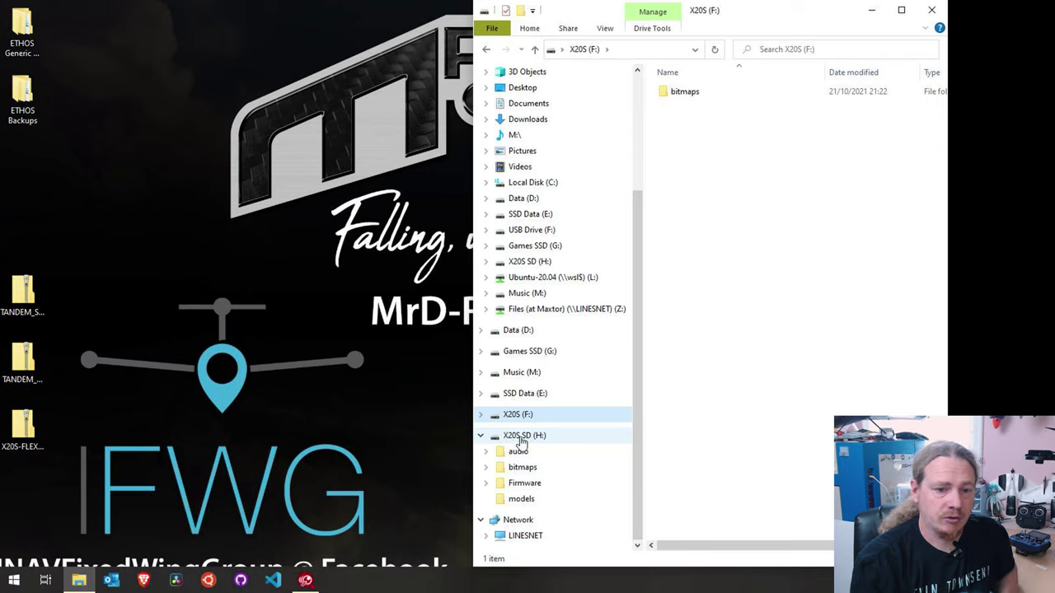
pyautogui.click(511, 437)
pyautogui.click(516, 416)
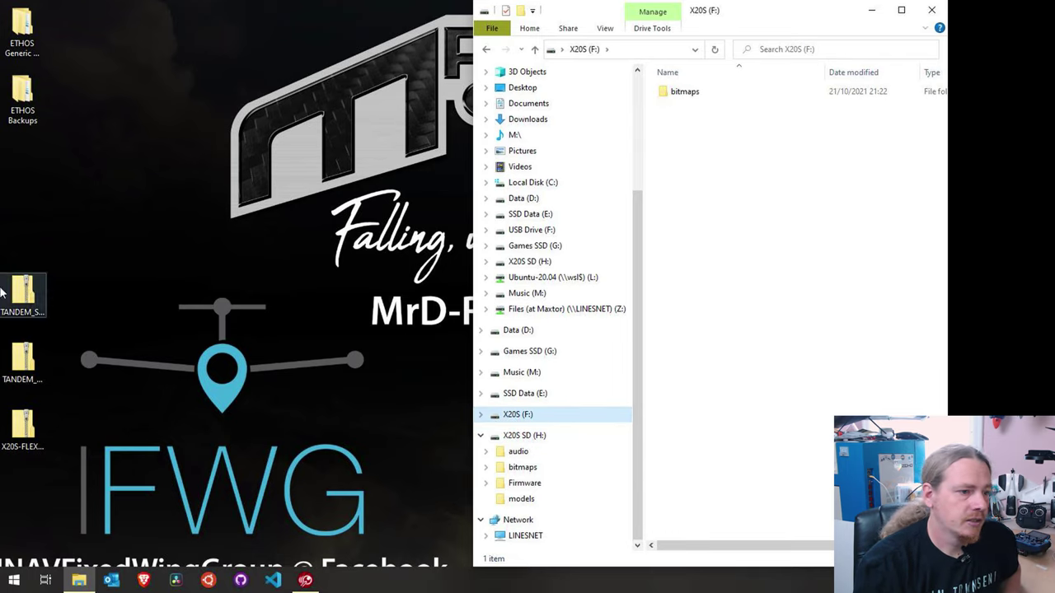
# - Open TANDEM_FLASH.zip from the desktop next to the X20S (F:) window
pyautogui.click(28, 360)
pyautogui.doubleClick(28, 360)
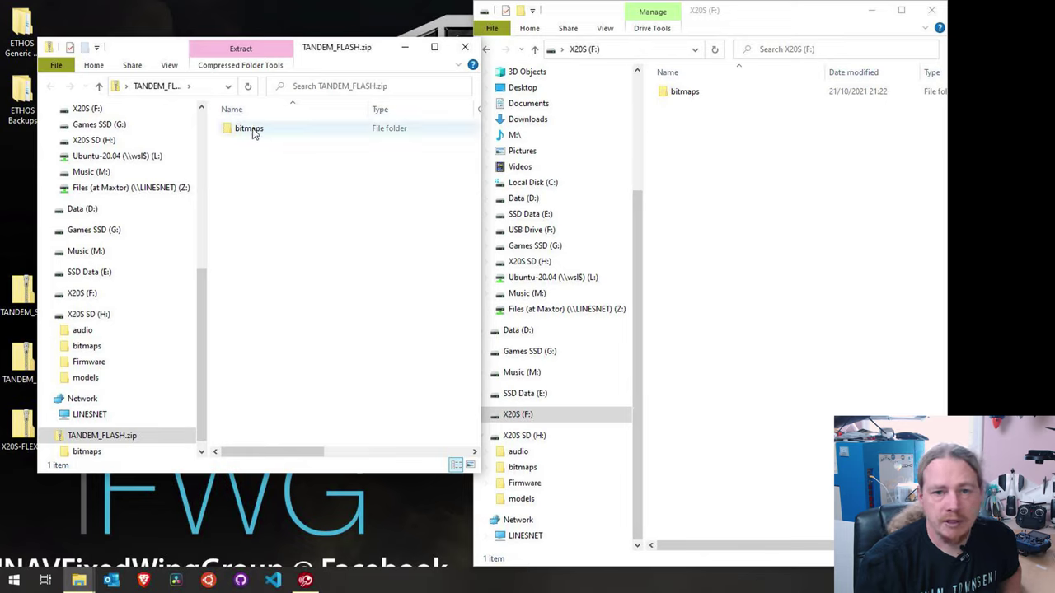
pyautogui.moveTo(253, 134); pyautogui.dragTo(738, 191)
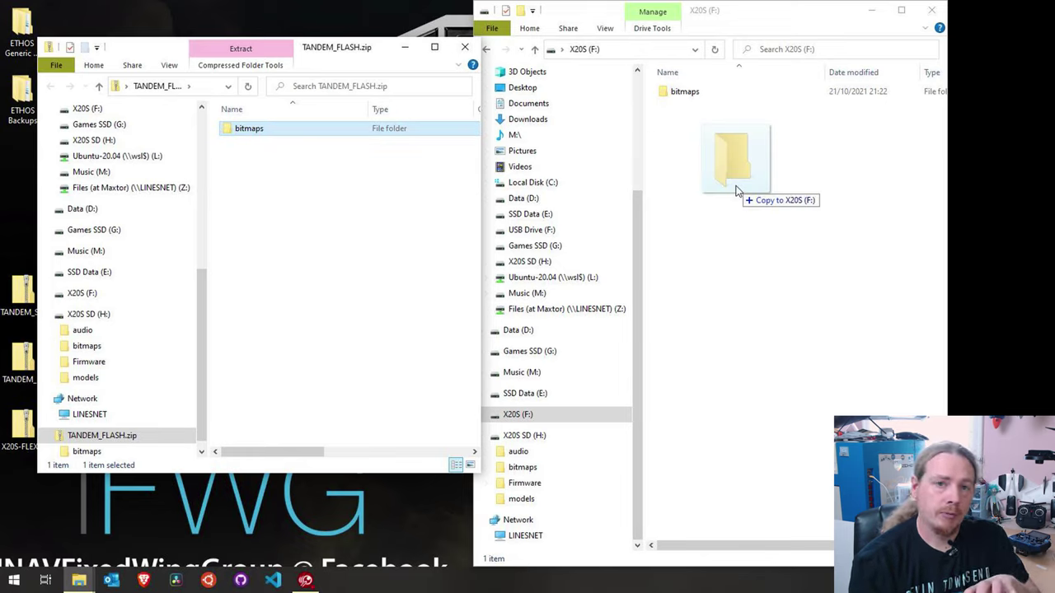
pyautogui.moveTo(738, 192); pyautogui.dragTo(261, 229)
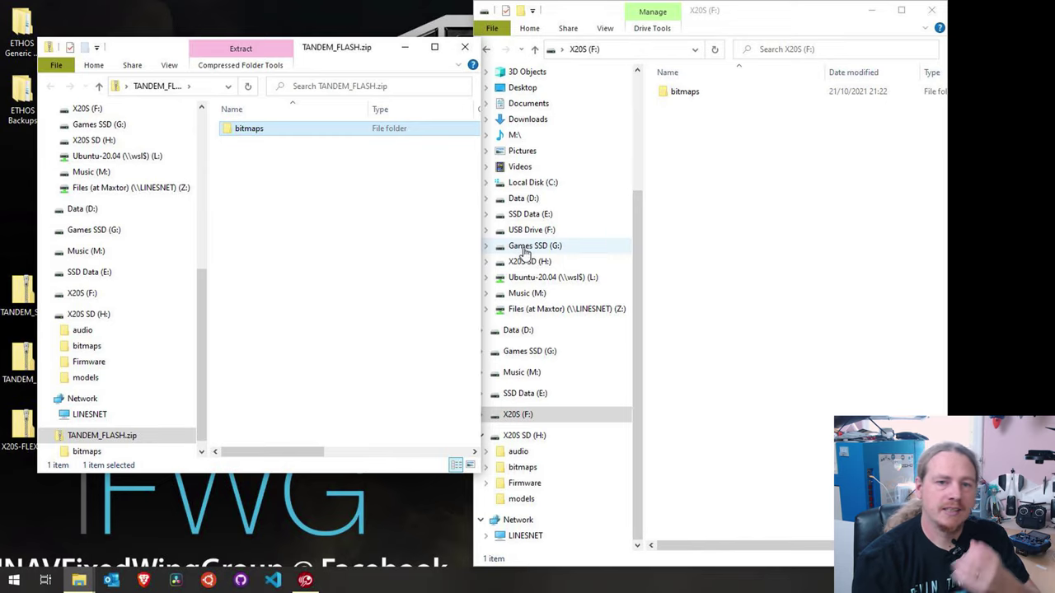
# - Check the file system, capacity and free space in the properties of X20S (F:)
pyautogui.rightClick(516, 417)
pyautogui.click(556, 408)
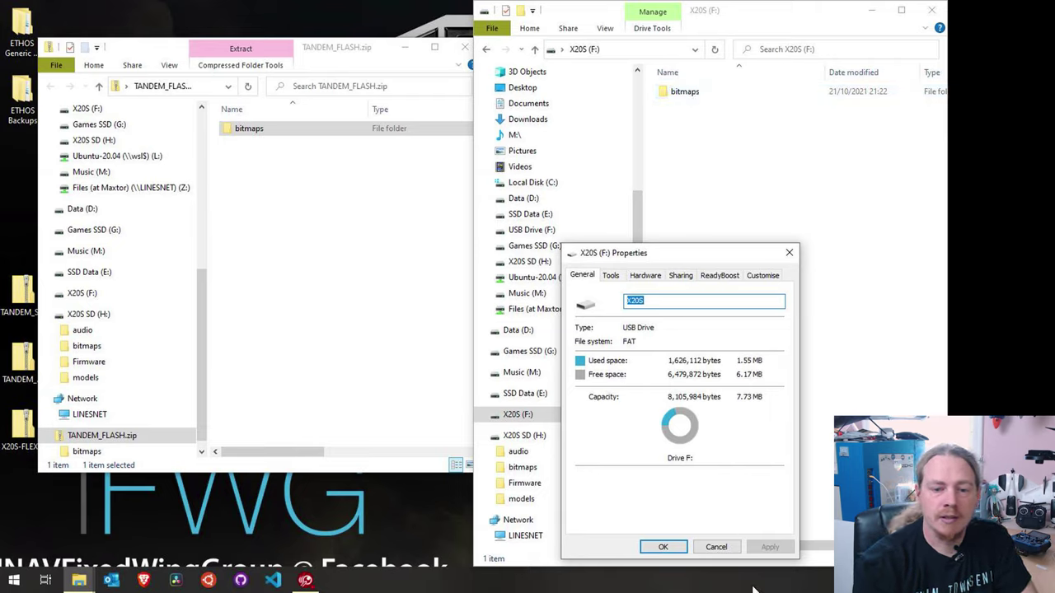
pyautogui.click(717, 550)
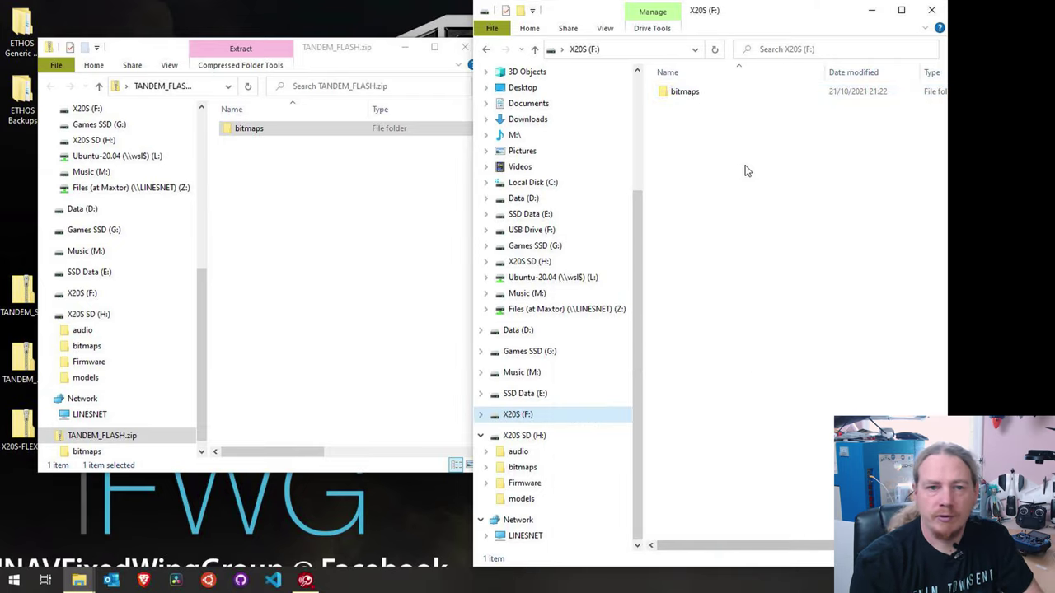
# - Permanently delete the bitmaps folder from the root of X20S (F:)
pyautogui.click(686, 92)
pyautogui.press('Delete')
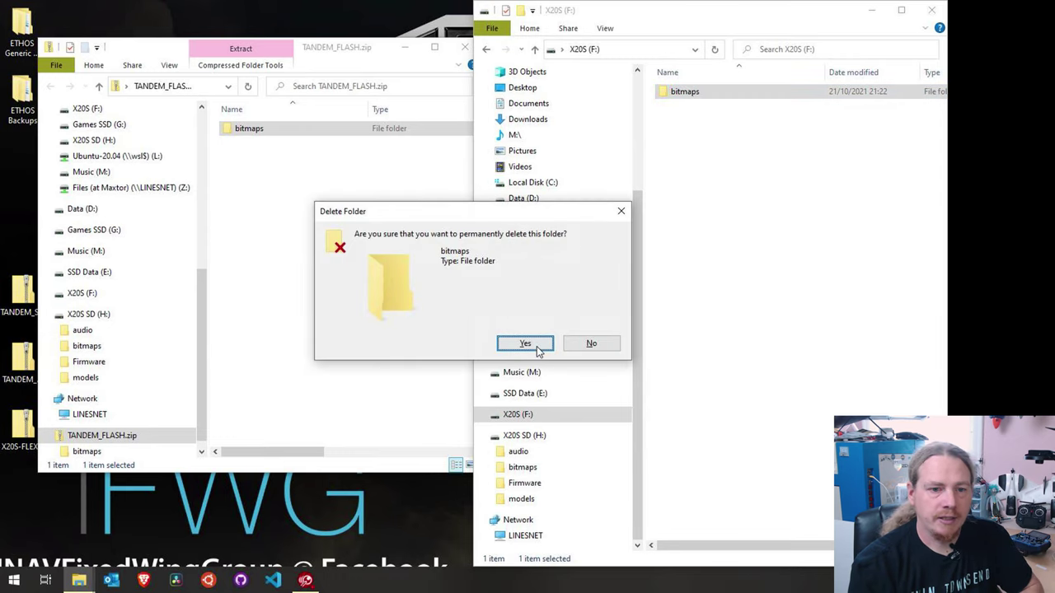
pyautogui.click(534, 347)
# - Copy the bitmaps folder from TANDEM_FLASH.zip to the root of X20S (F:) and close the zip window
pyautogui.moveTo(395, 110); pyautogui.dragTo(184, 274)
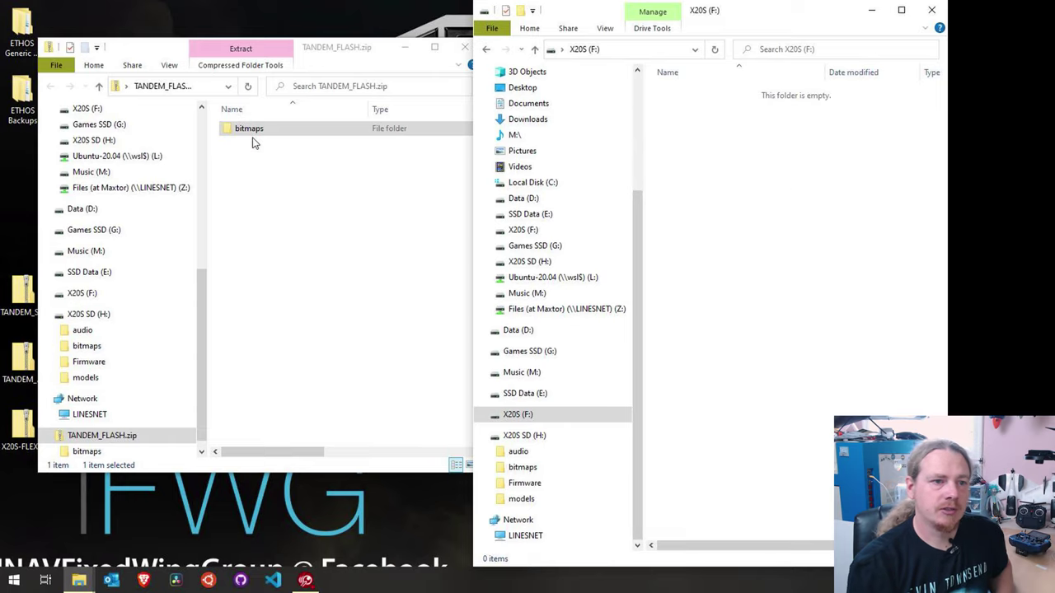
pyautogui.moveTo(248, 129); pyautogui.dragTo(767, 281)
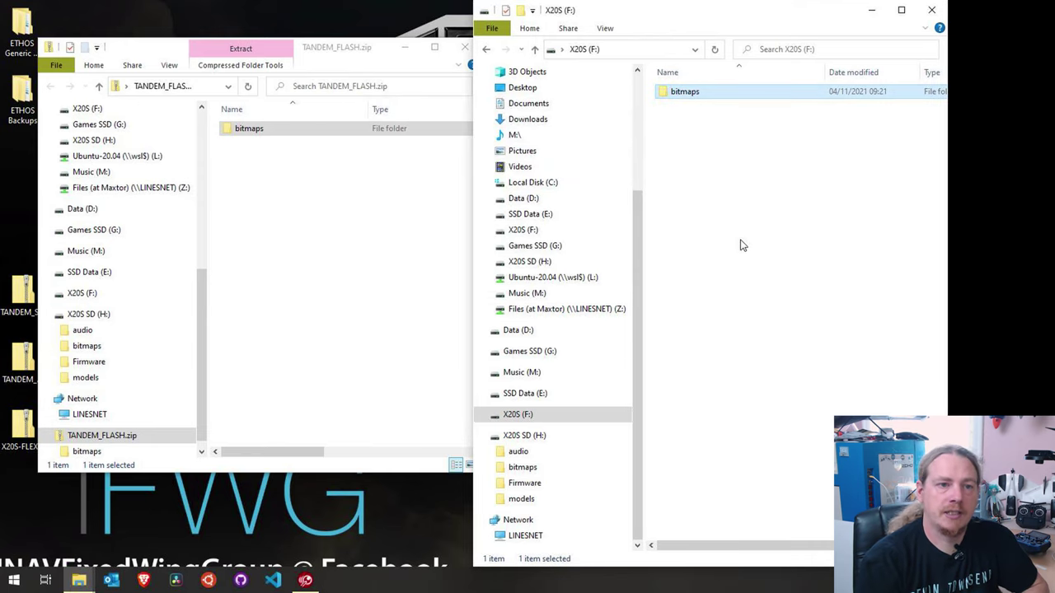
pyautogui.click(465, 47)
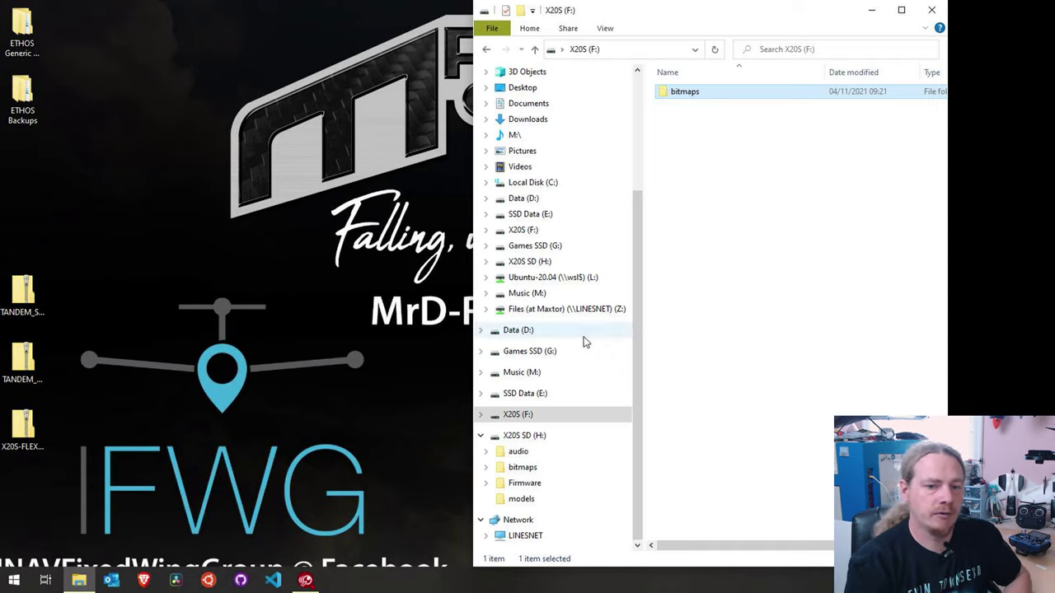
# - Copy firmware.bin from the X20S-FLEX folder in X20S-FLEX.zip to the root of X20S SD (H:) and close the zip window
pyautogui.click(530, 442)
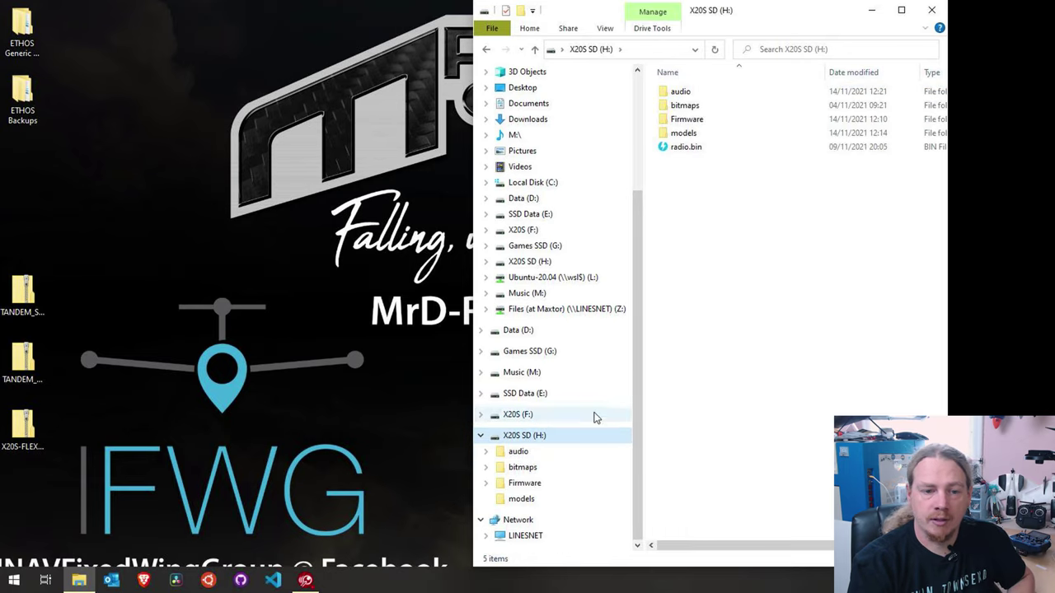
pyautogui.click(34, 428)
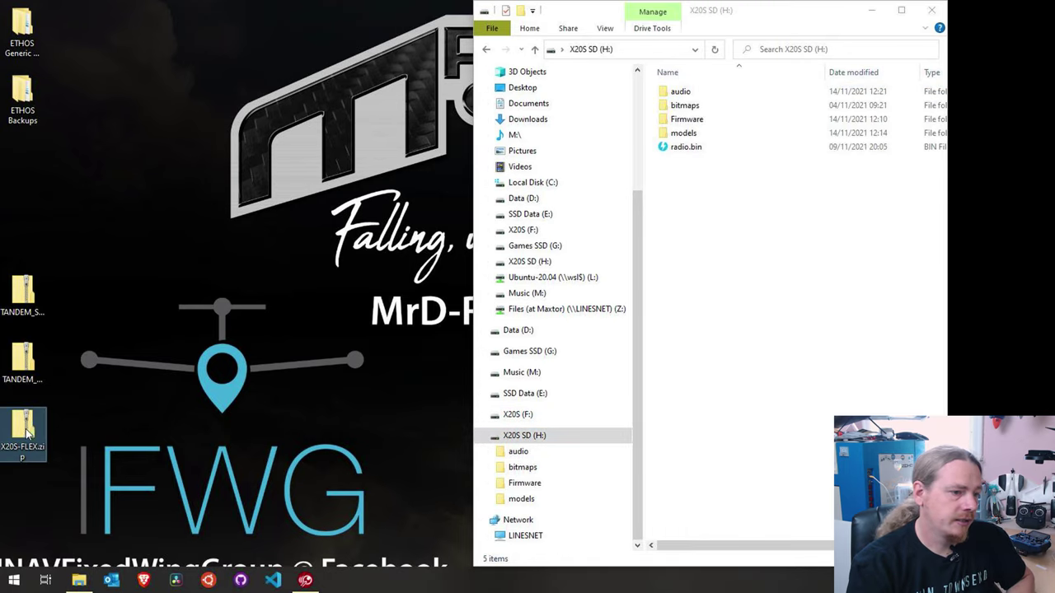
pyautogui.doubleClick(27, 430)
pyautogui.doubleClick(266, 146)
pyautogui.moveTo(271, 156); pyautogui.dragTo(730, 228)
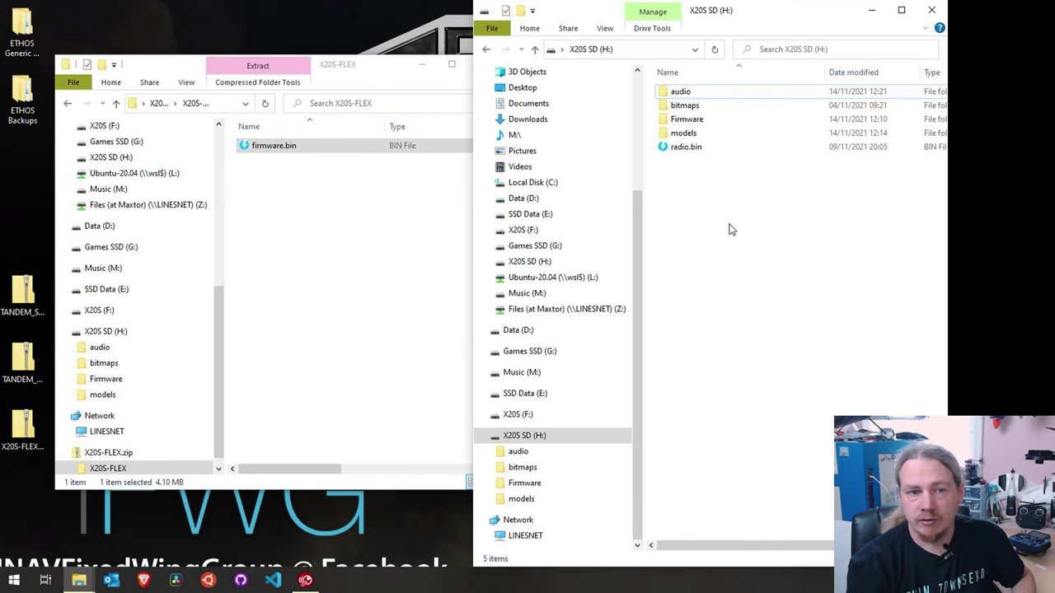
pyautogui.click(388, 64)
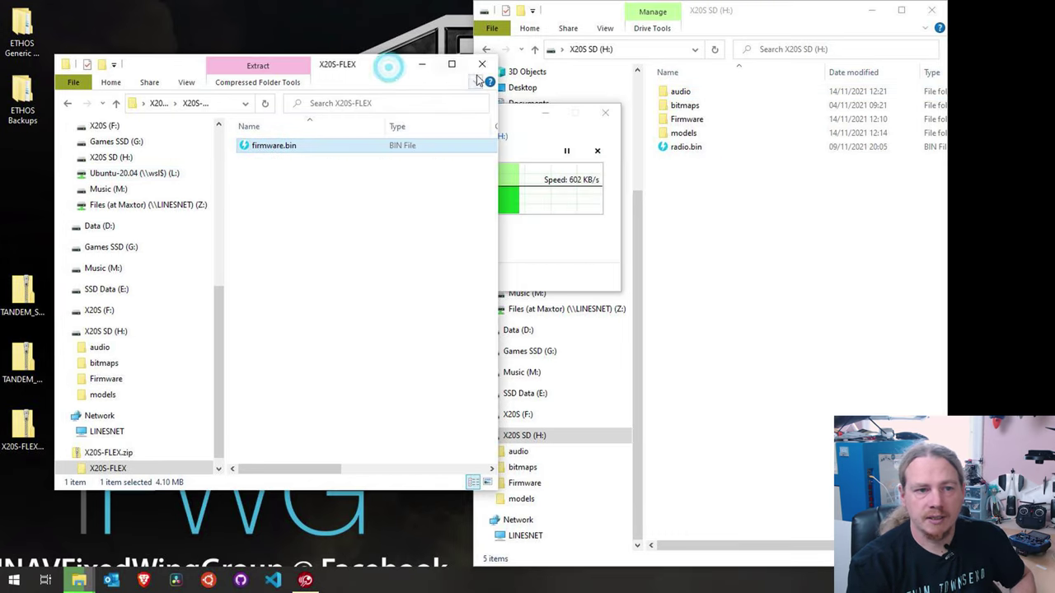
pyautogui.click(481, 63)
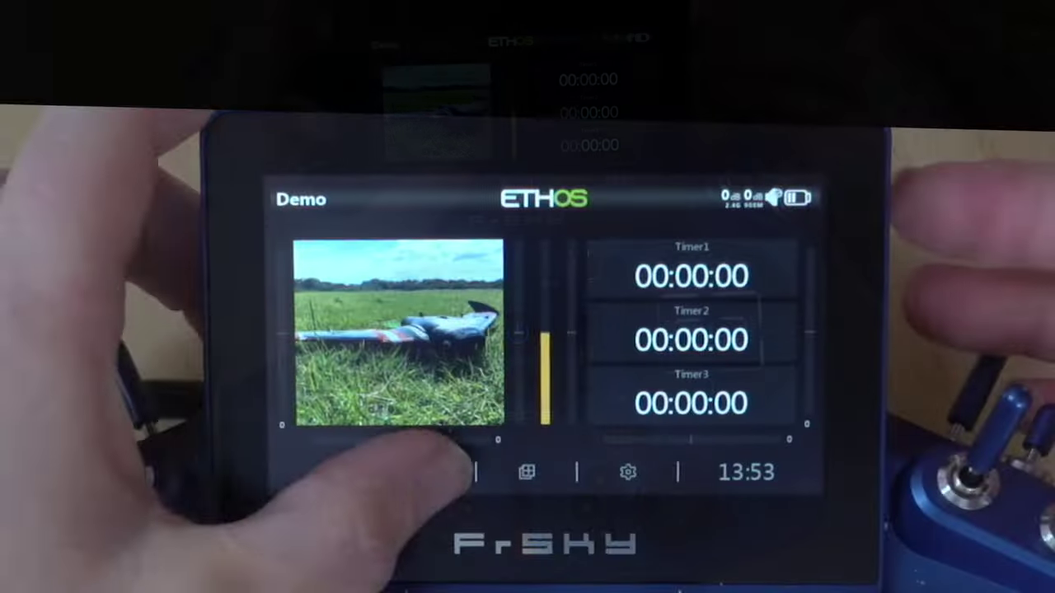
pyautogui.click(454, 184)
pyautogui.click(369, 288)
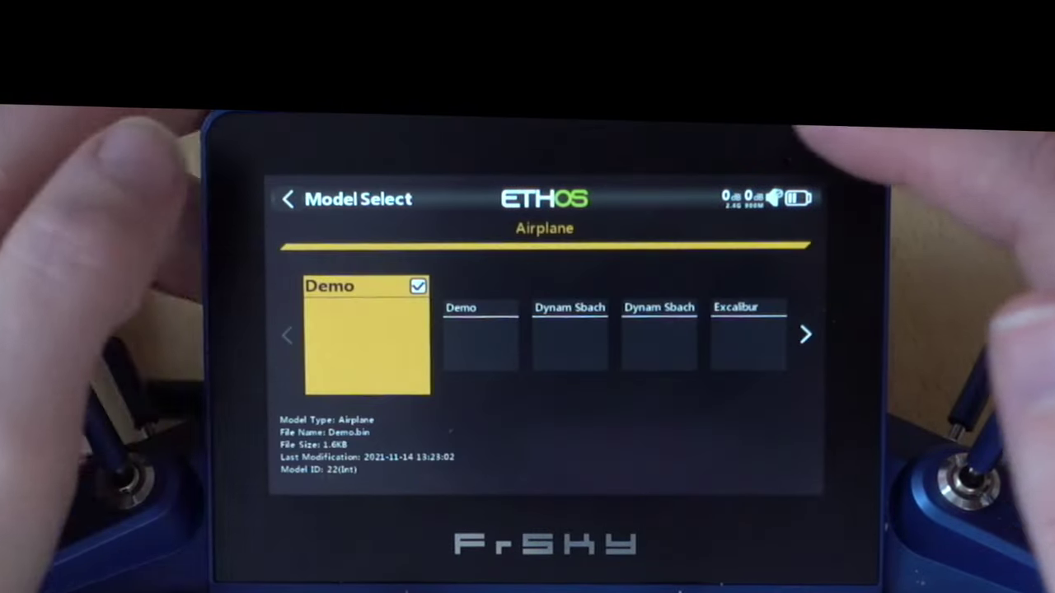
pyautogui.moveTo(589, 356); pyautogui.dragTo(370, 341)
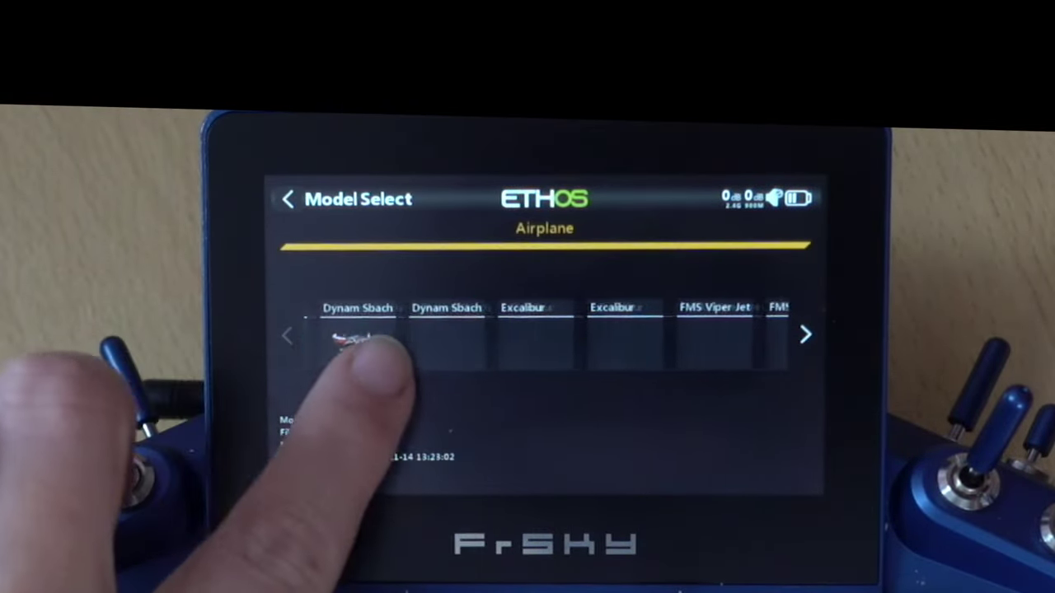
pyautogui.moveTo(565, 349); pyautogui.dragTo(338, 340)
pyautogui.moveTo(445, 330); pyautogui.dragTo(283, 330)
pyautogui.moveTo(466, 317); pyautogui.dragTo(235, 317)
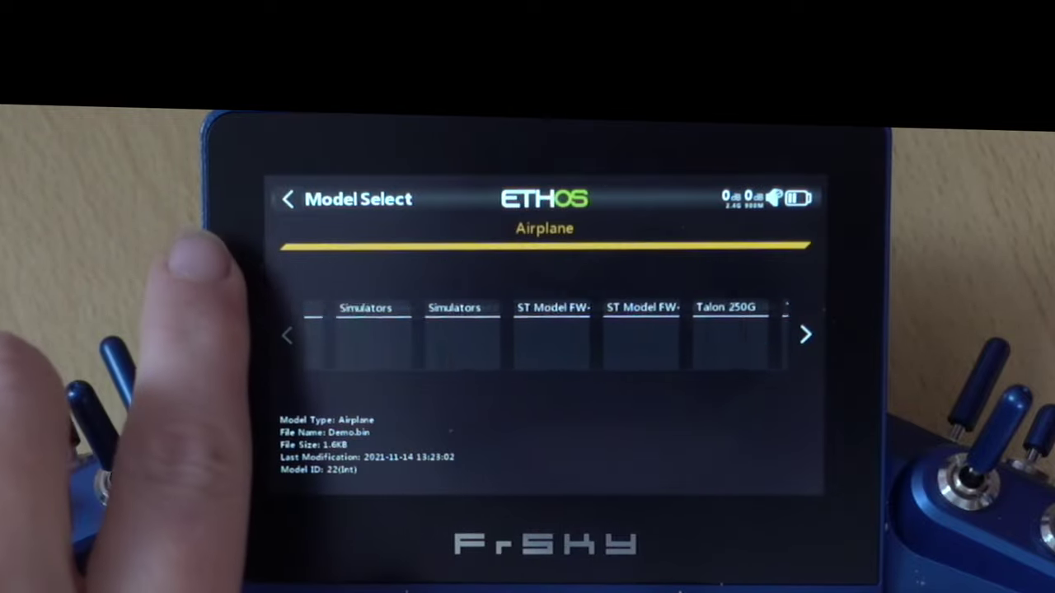
pyautogui.moveTo(448, 306); pyautogui.dragTo(259, 330)
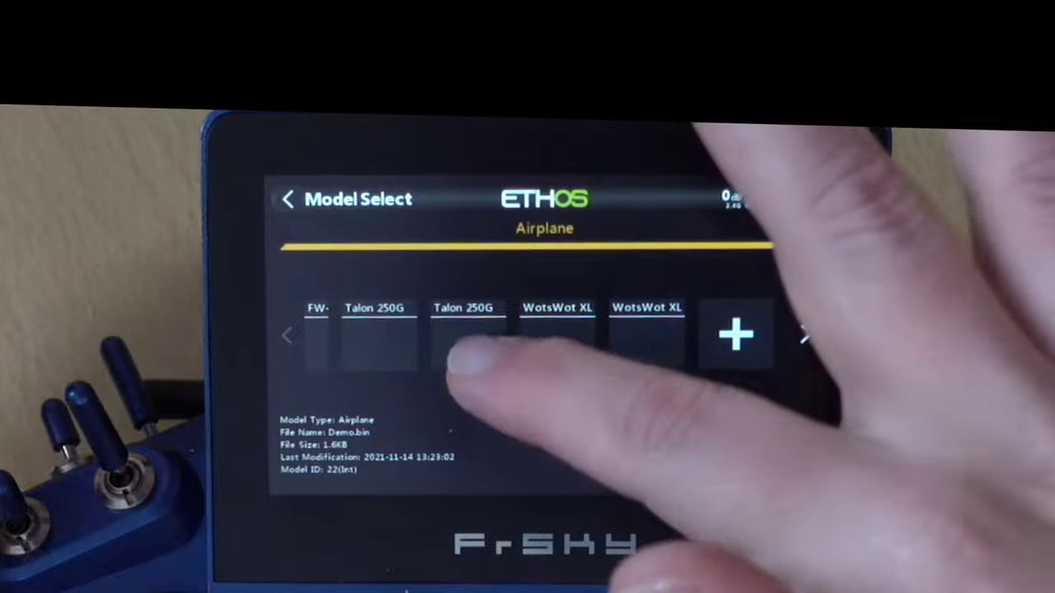
pyautogui.moveTo(470, 353); pyautogui.dragTo(589, 313)
pyautogui.moveTo(519, 342); pyautogui.dragTo(517, 239)
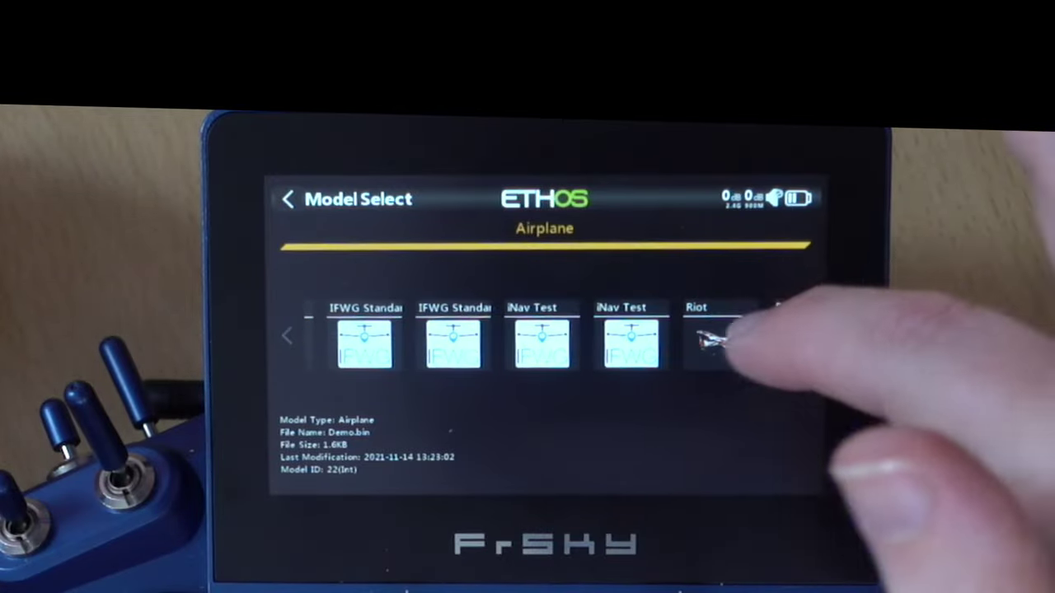
pyautogui.moveTo(777, 318); pyautogui.dragTo(400, 318)
pyautogui.moveTo(684, 330); pyautogui.dragTo(541, 294)
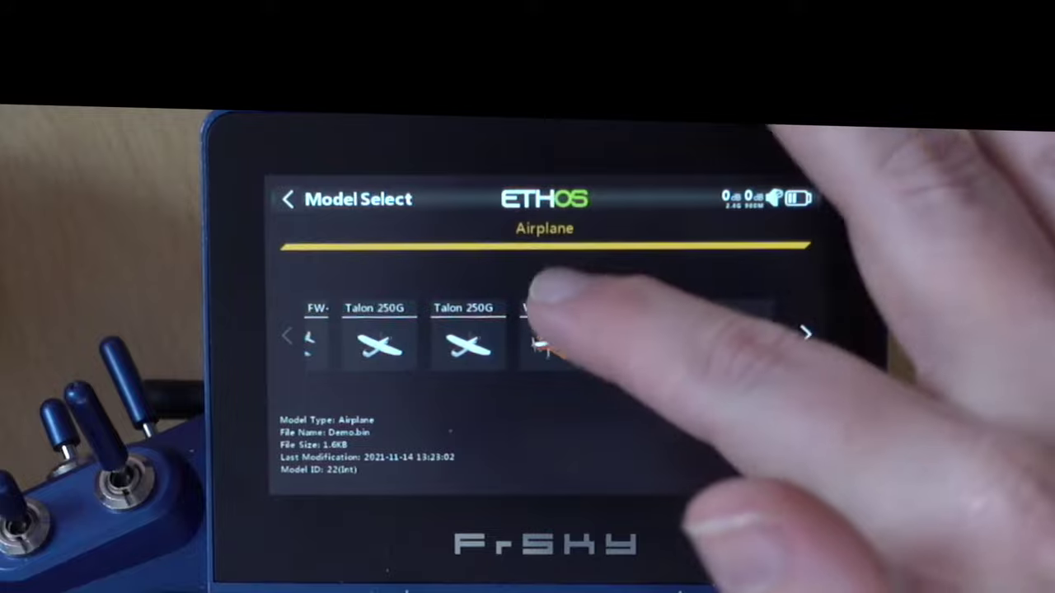
pyautogui.moveTo(495, 338); pyautogui.dragTo(783, 338)
pyautogui.moveTo(462, 338); pyautogui.dragTo(824, 247)
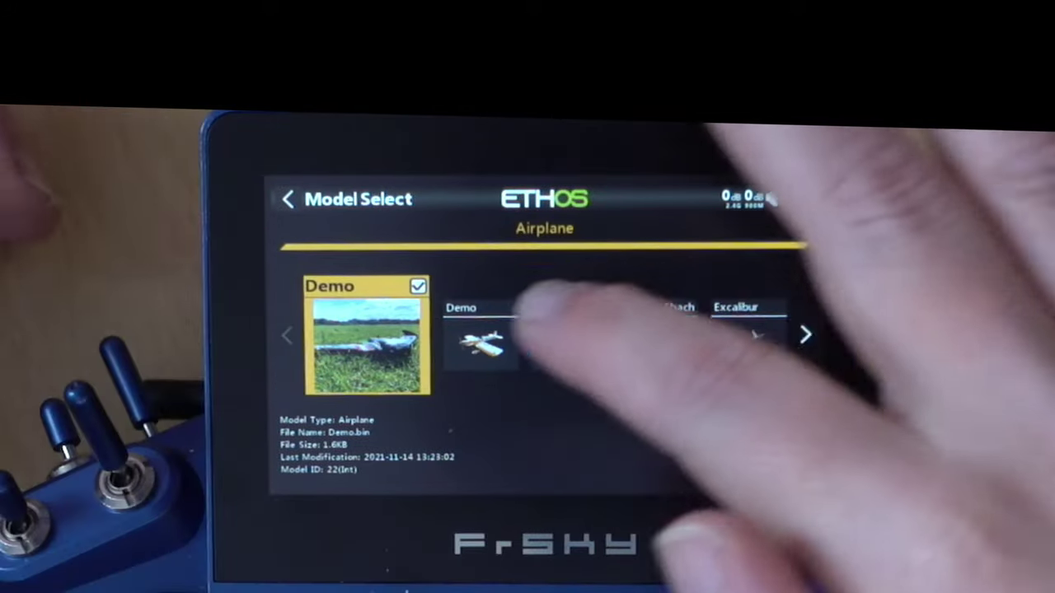
pyautogui.press('Escape')
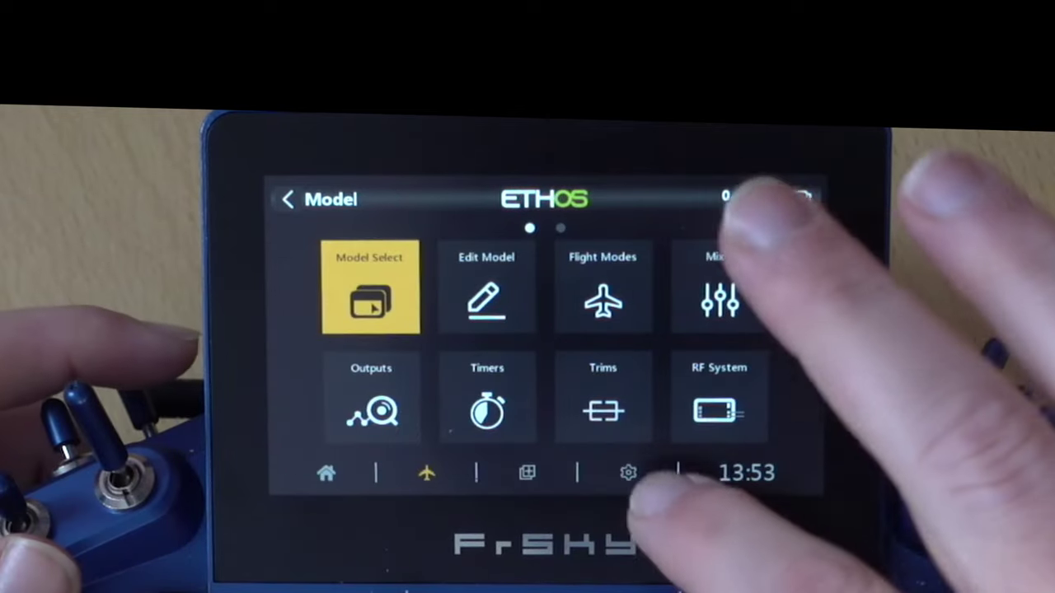
pyautogui.click(628, 472)
pyautogui.moveTo(716, 303); pyautogui.dragTo(527, 296)
pyautogui.click(482, 288)
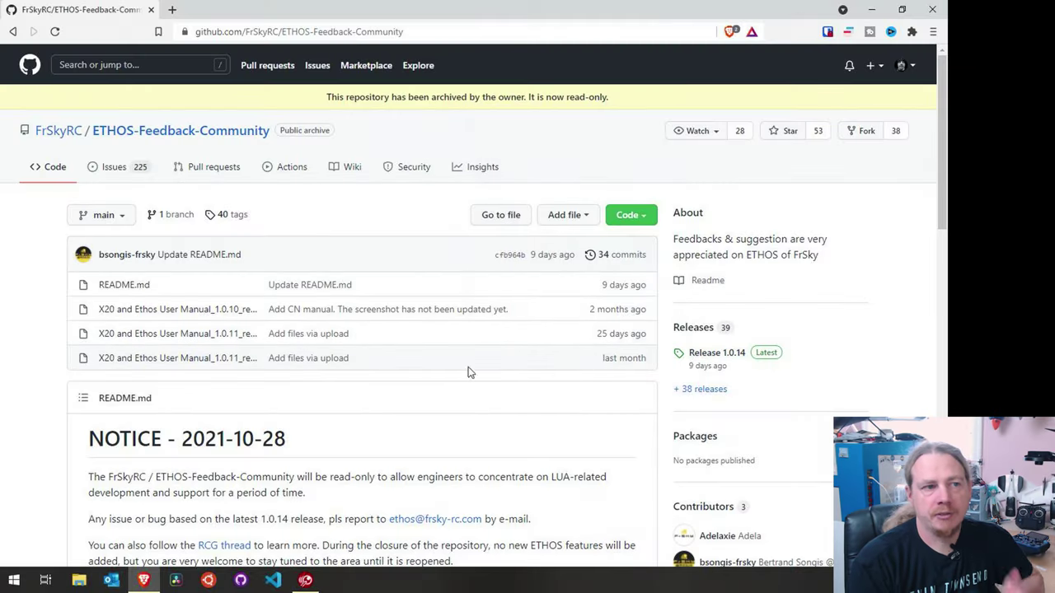
# - Examine the Release 1.0.13 assets on the releases page of the ETHOS-Feedback-Community repository, and minimise the browser
pyautogui.click(701, 330)
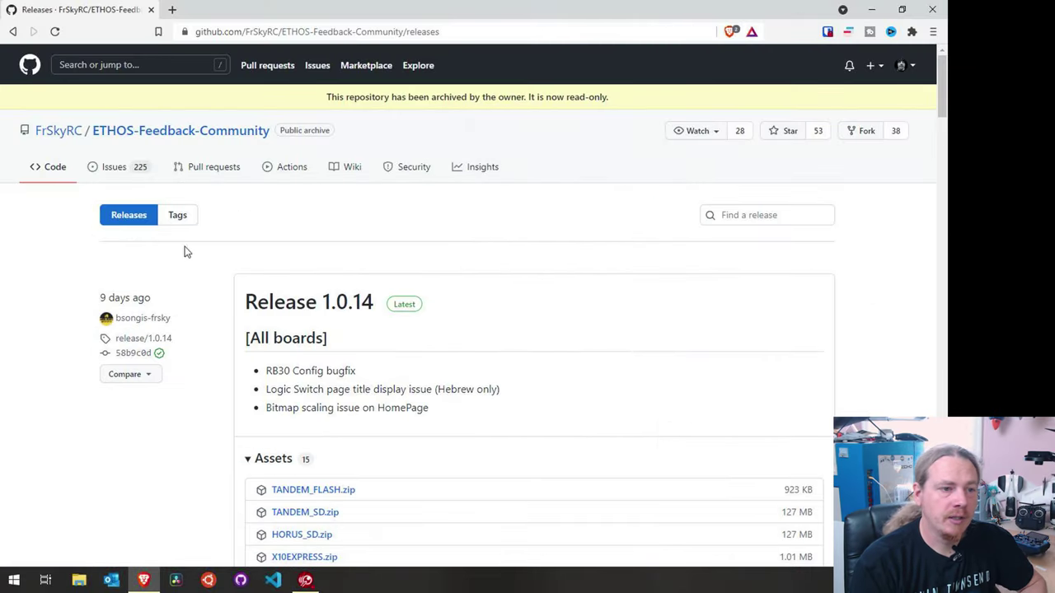
pyautogui.scroll(-10, 450, 271)
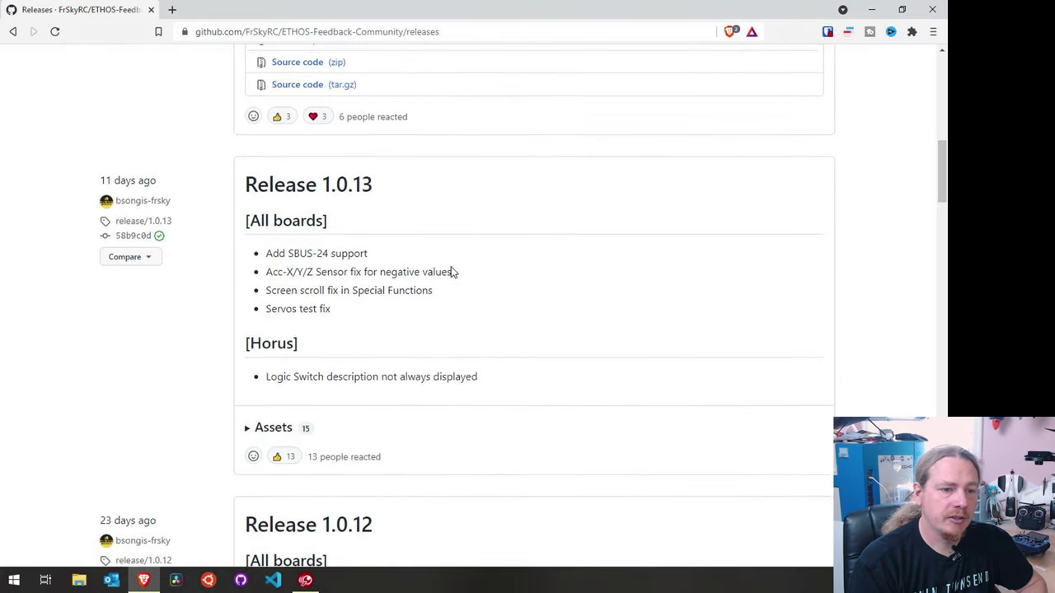
pyautogui.scroll(-1, 329, 364)
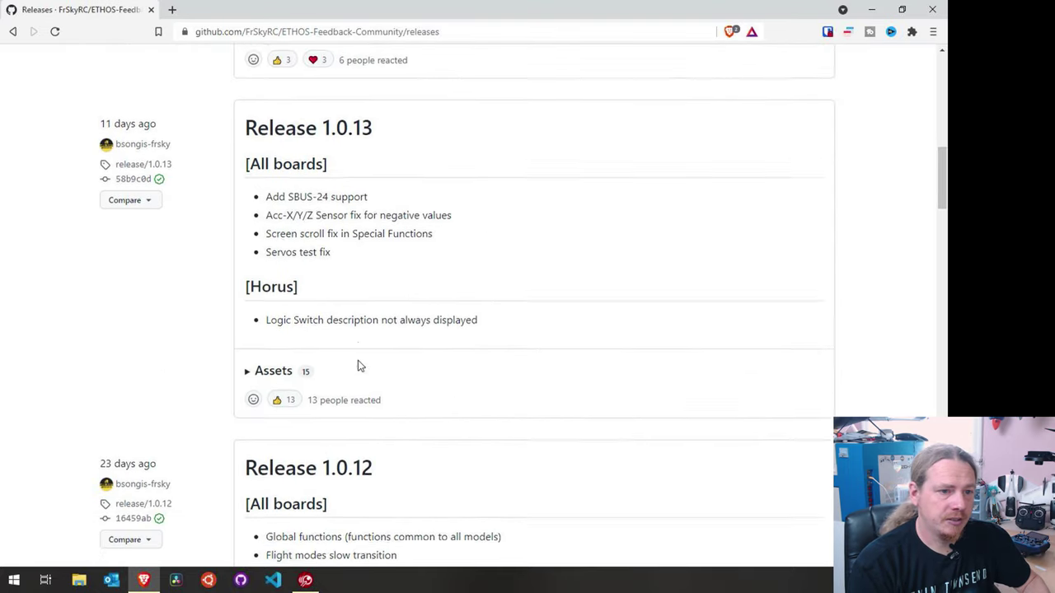
pyautogui.click(253, 358)
pyautogui.scroll(-3, 492, 337)
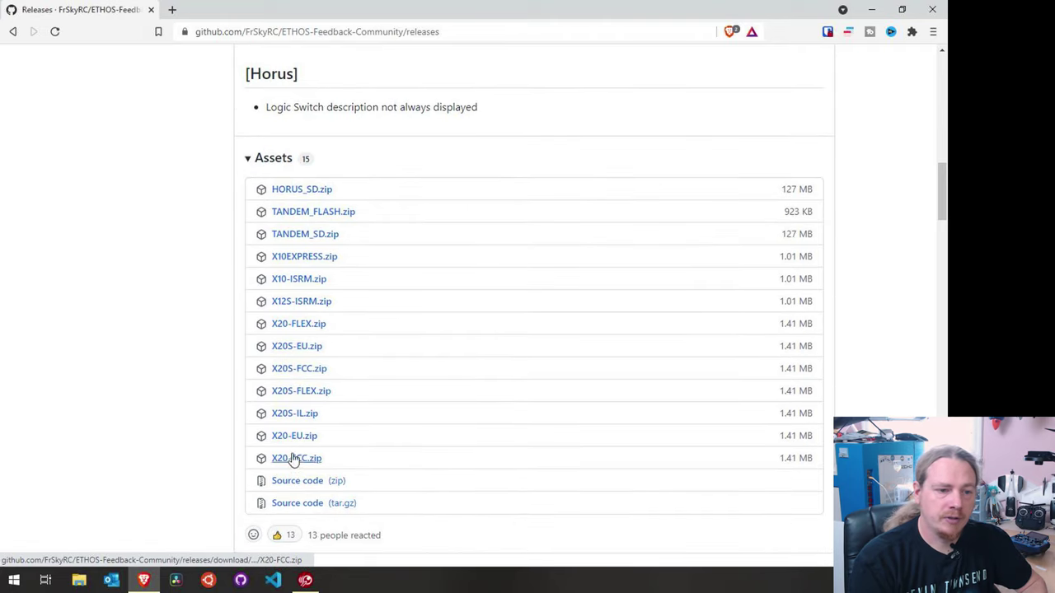
pyautogui.click(318, 237)
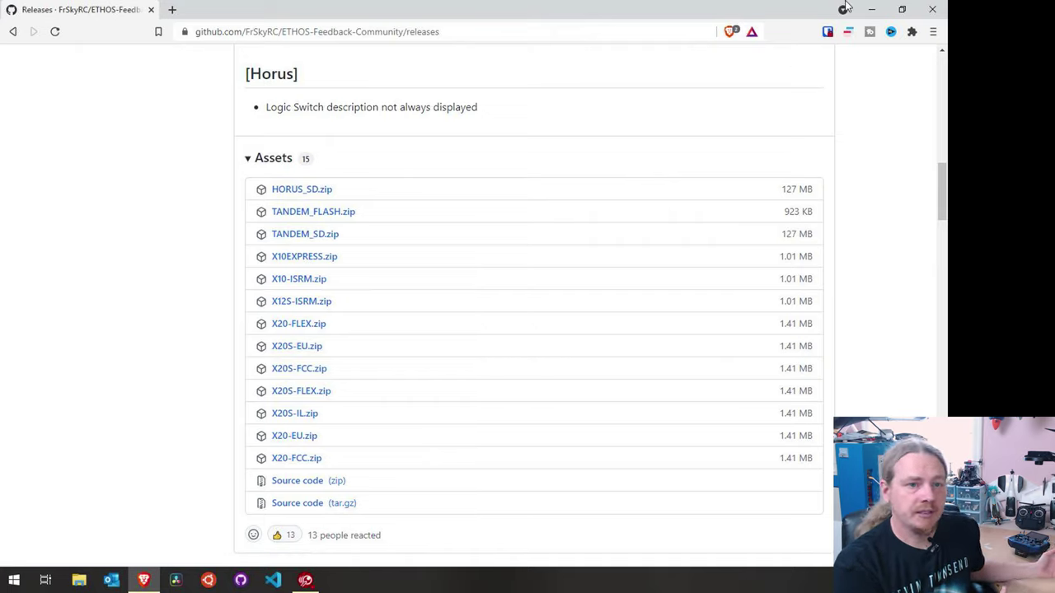
pyautogui.click(872, 10)
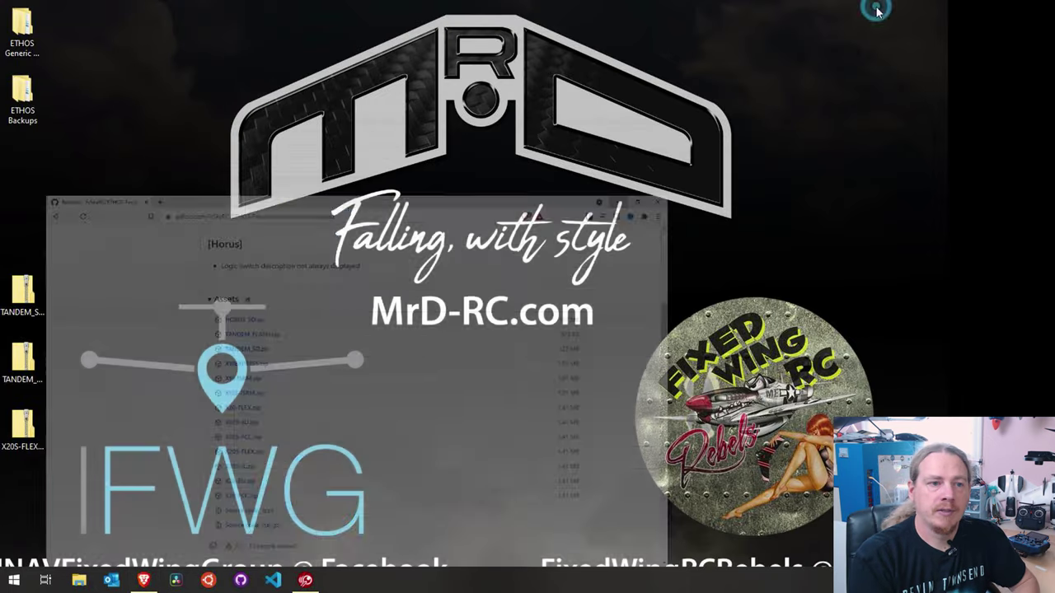
# - Open the 1.0.13 folder in ETHOS Backups on the desktop to view its backup files
pyautogui.click(33, 97)
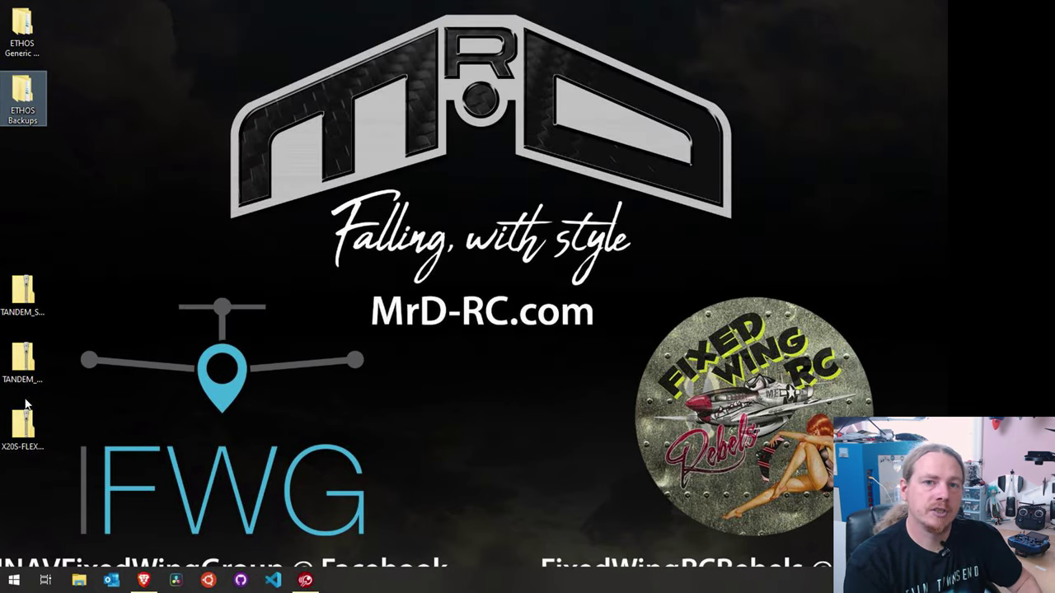
pyautogui.press('Return')
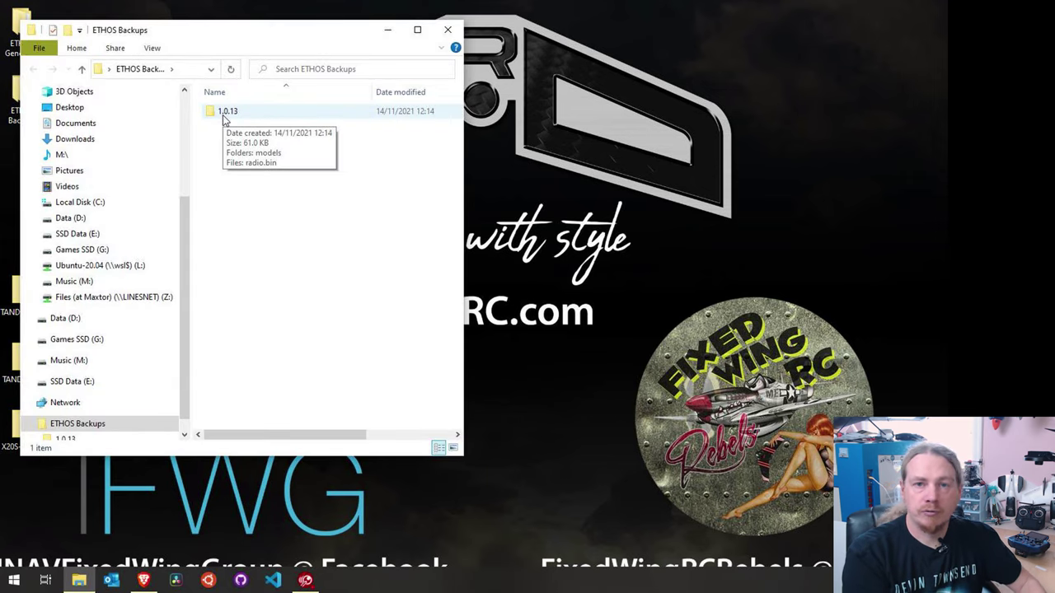
pyautogui.doubleClick(221, 118)
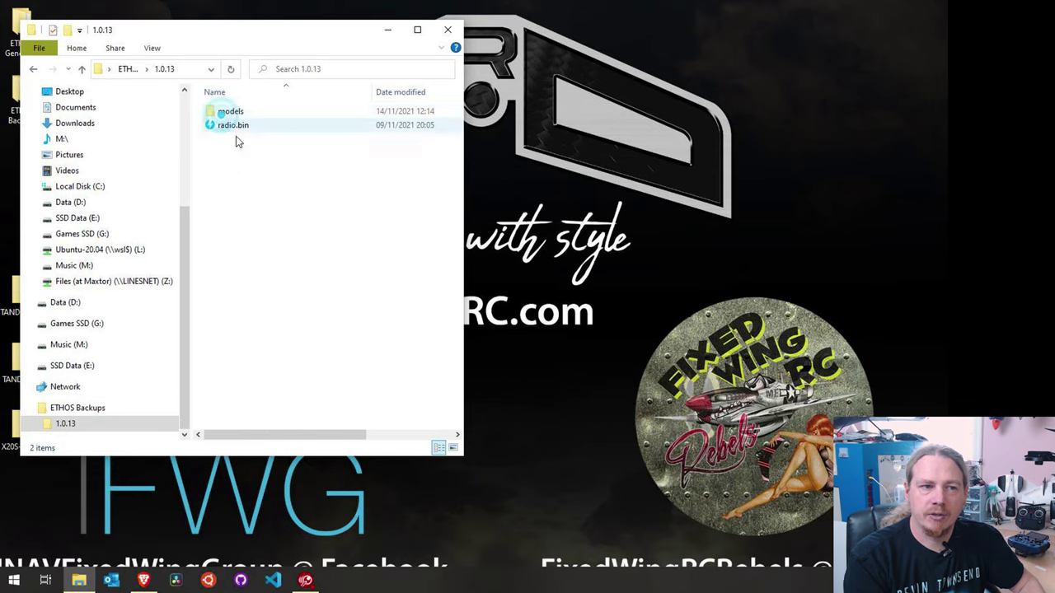